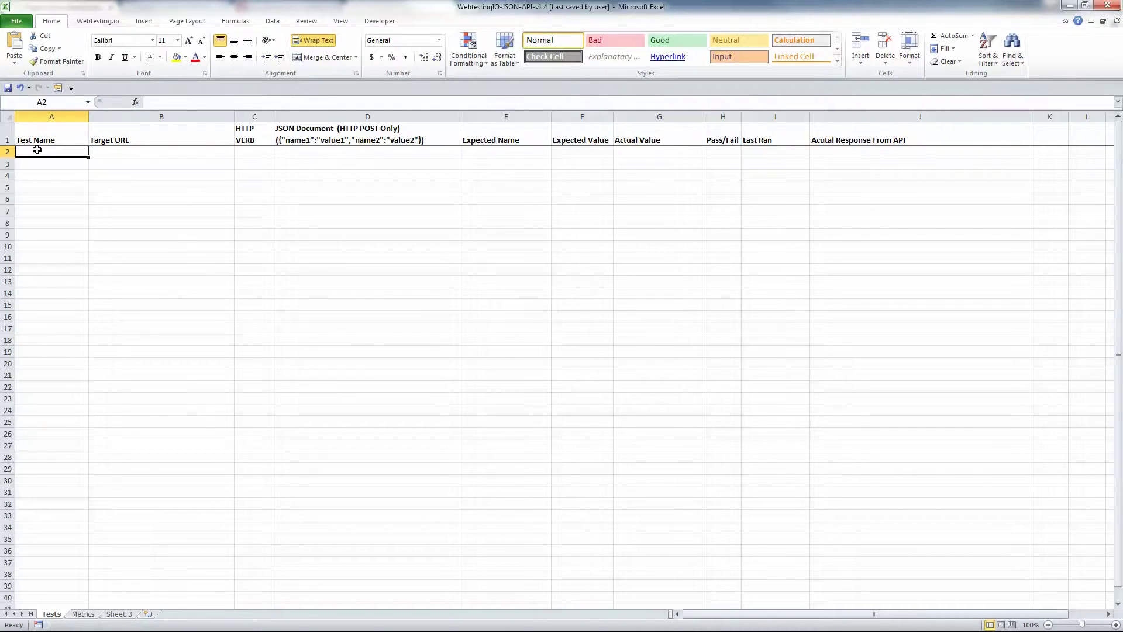
Enter 'Test Exchange Rates API' in A2, the USD-to-MXN convert URL in B2, and GET in C2
{"action": "type", "text": "Test "}
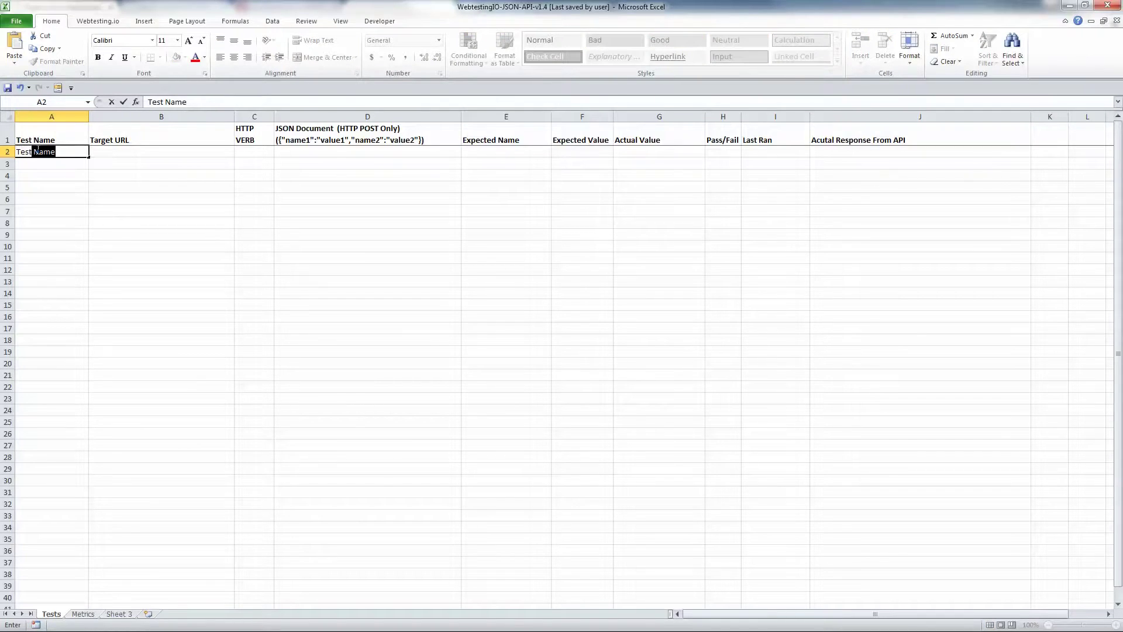
{"action": "type", "text": "Exchange Rate"}
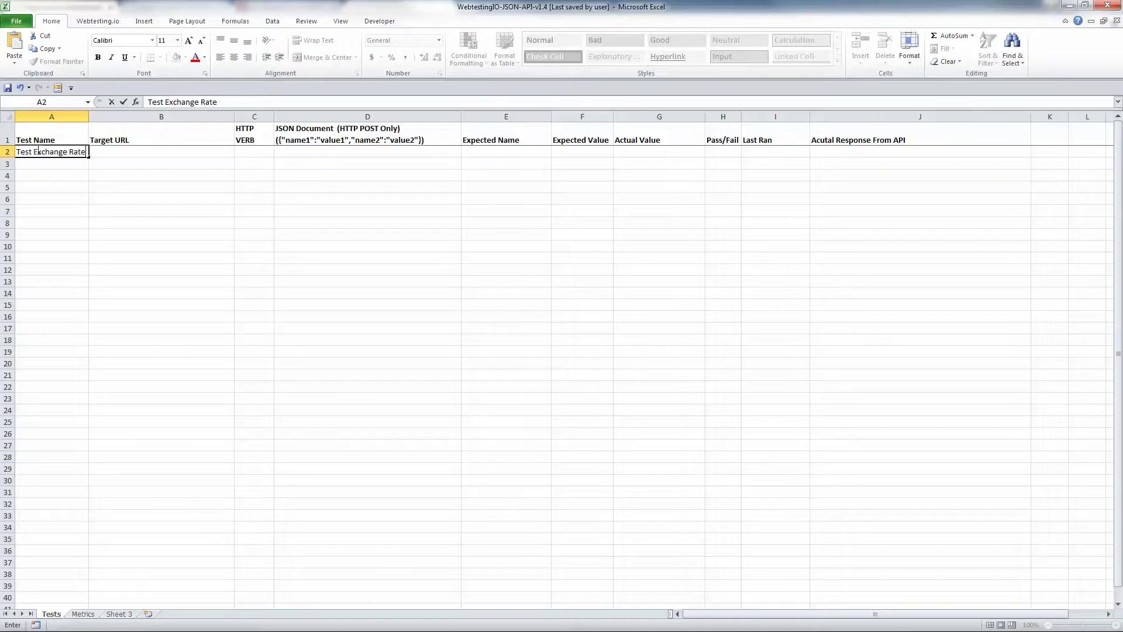
{"action": "type", "text": "s API"}
{"action": "key", "text": "Tab"}
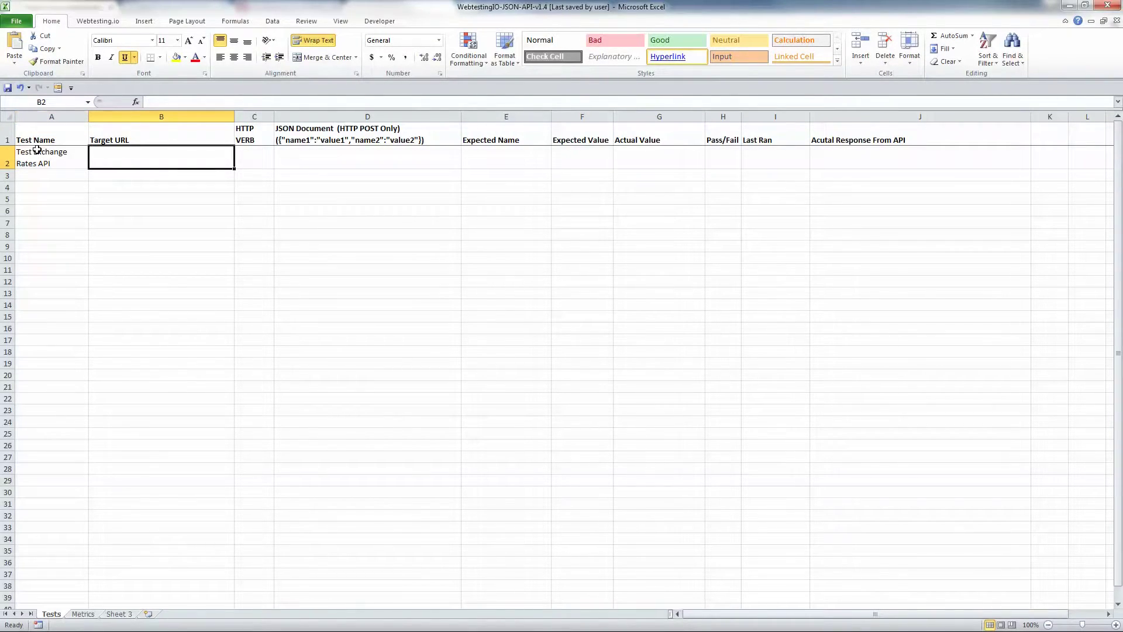
{"action": "key", "text": "ctrl+v"}
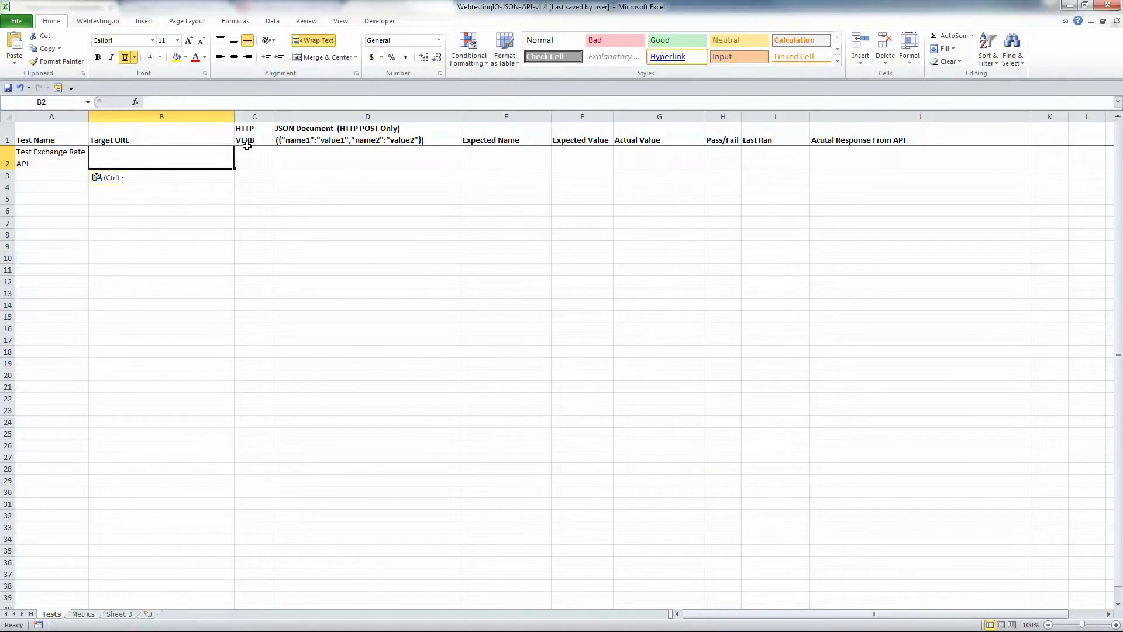
{"action": "left_click", "coordinate": [114, 153]}
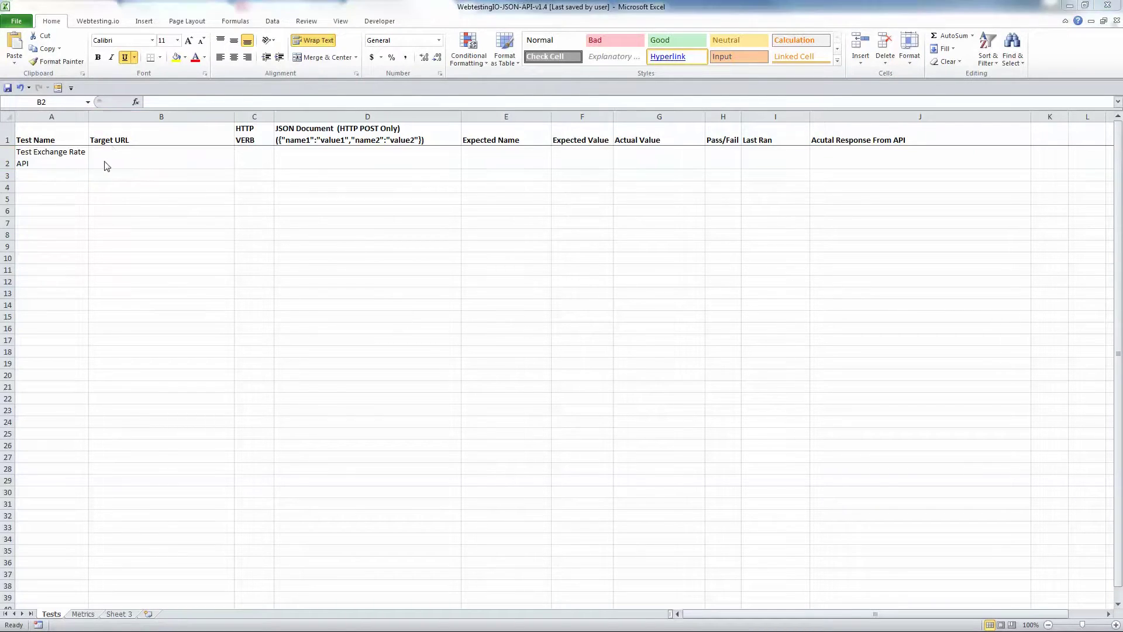
{"action": "double_click", "coordinate": [109, 157]}
{"action": "type", "text": "https://www.vineos.io/api/currency/convert?source=USD&target=MXN"}
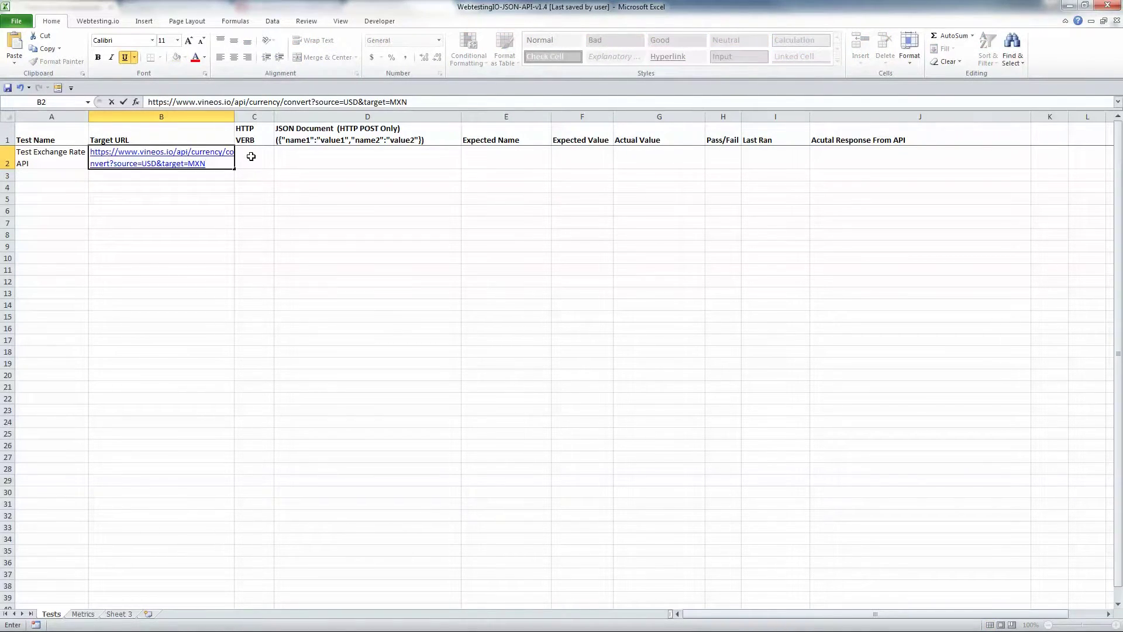
{"action": "key", "text": "Tab"}
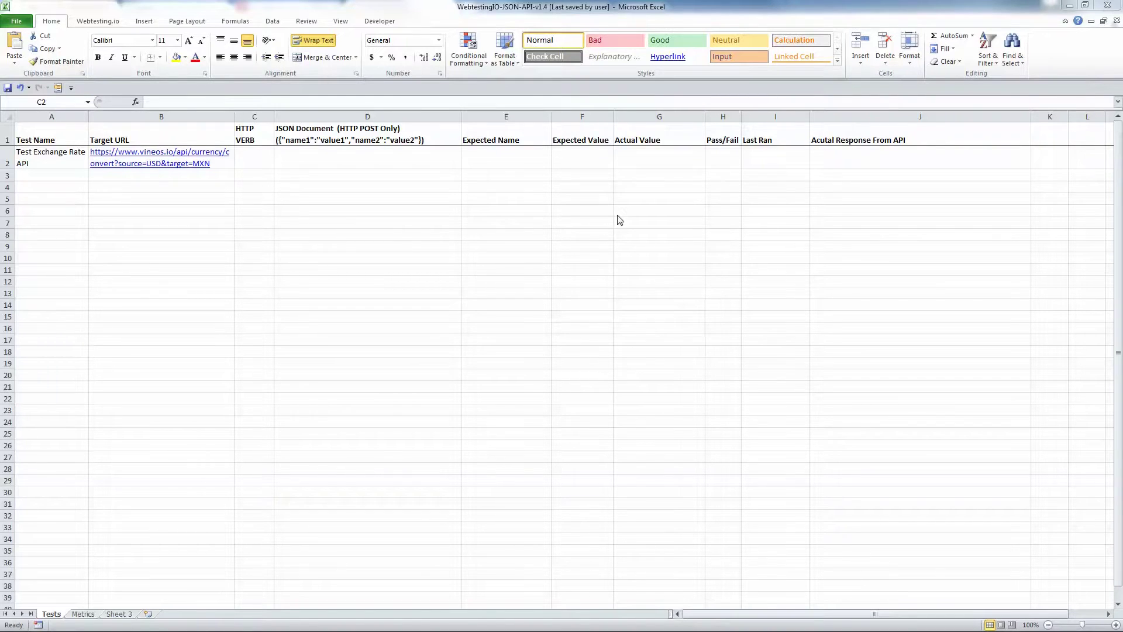
{"action": "type", "text": "GET"}
{"action": "key", "text": "Tab"}
{"action": "left_click", "coordinate": [498, 154]}
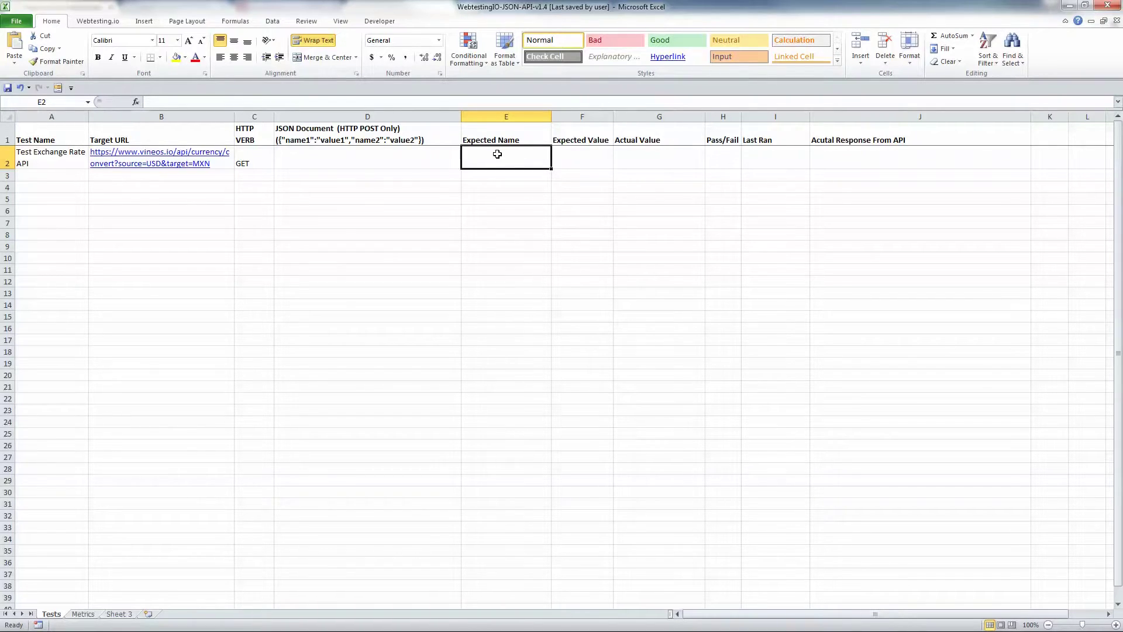
Give the row 2 test expected name 'success' and expected value TRUE, with the Webtesting.io tools shown
{"action": "type", "text": "success"}
{"action": "left_click", "coordinate": [579, 165]}
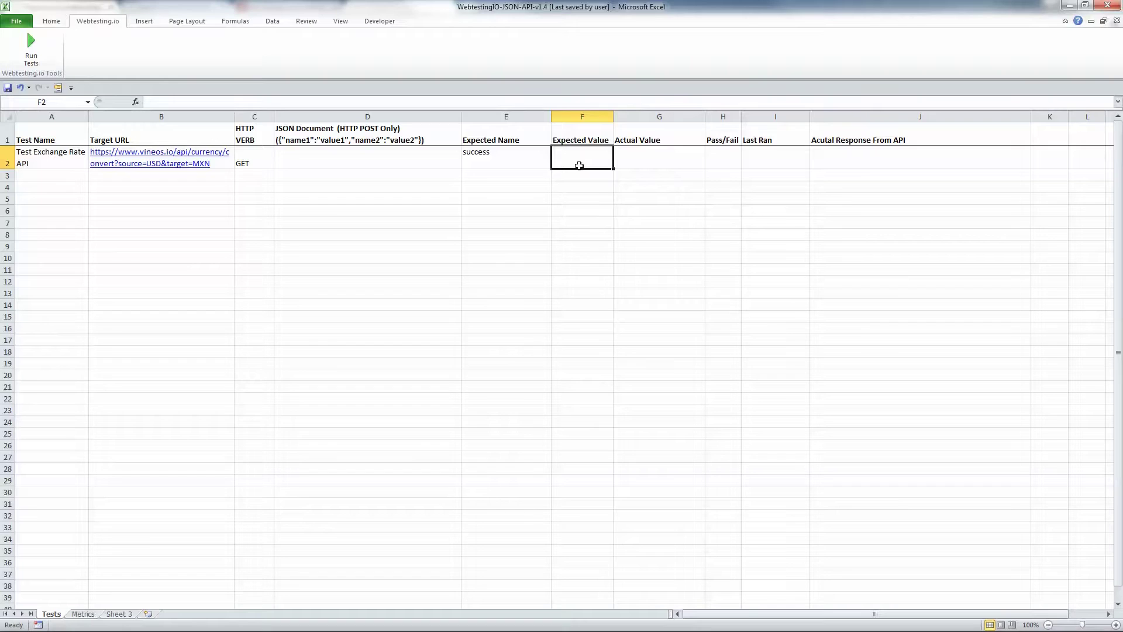
{"action": "type", "text": "TR"}
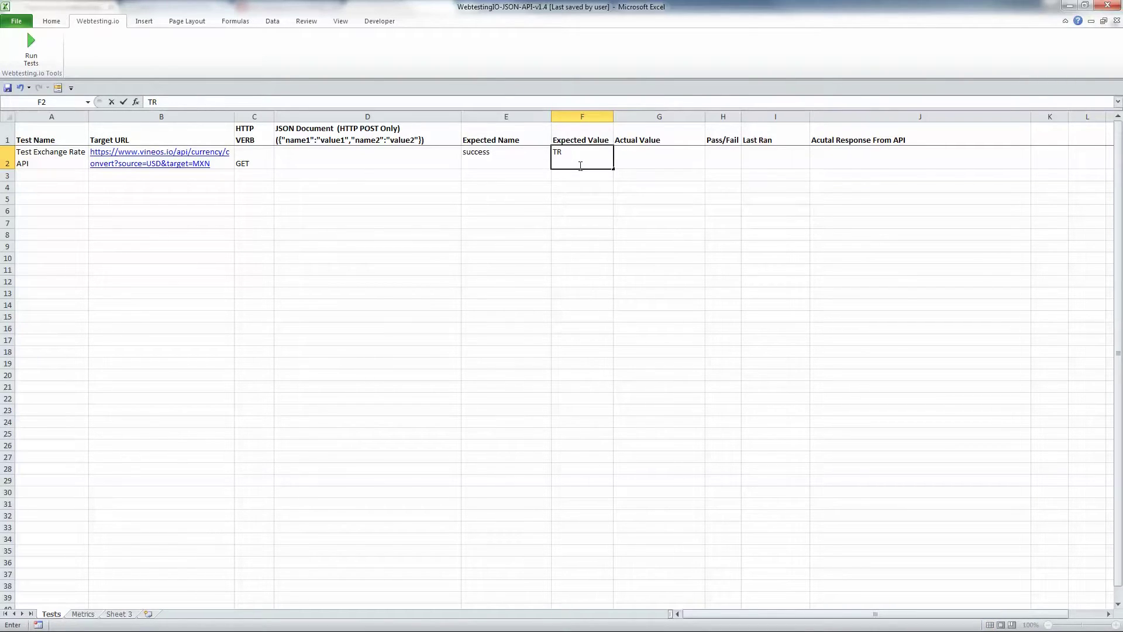
{"action": "type", "text": "UE"}
{"action": "key", "text": "Tab"}
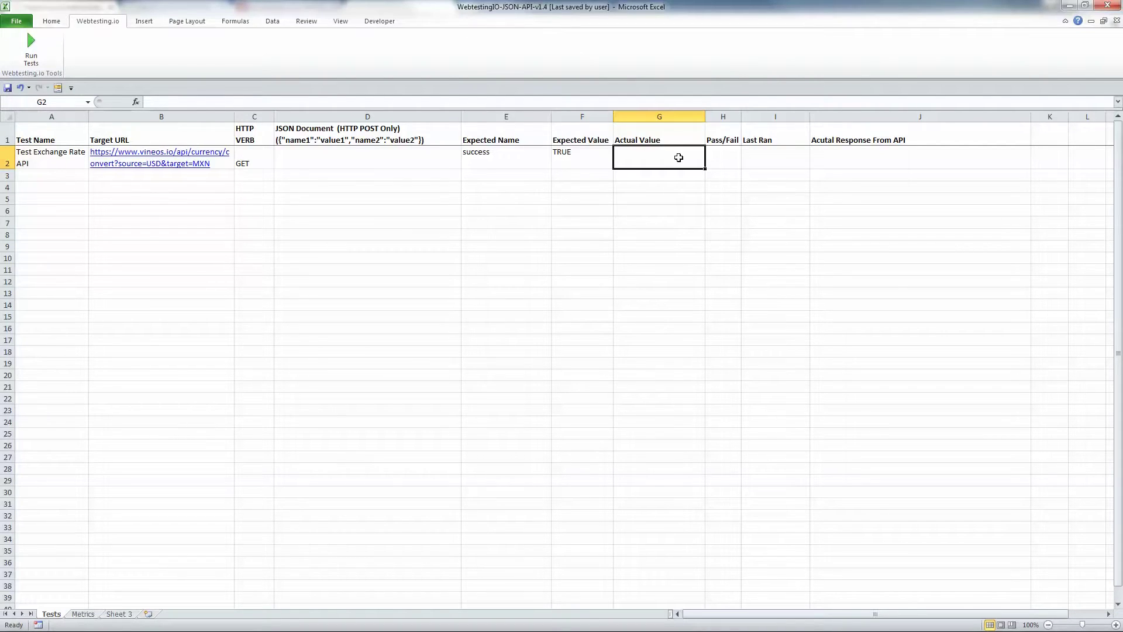
{"action": "left_click", "coordinate": [723, 158]}
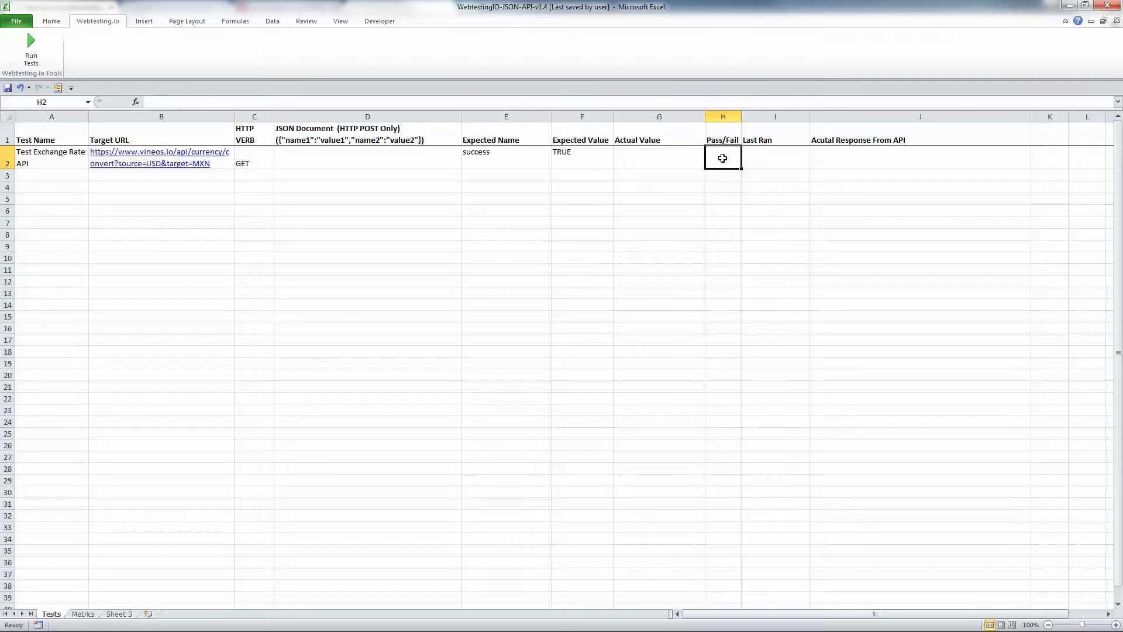
{"action": "left_click", "coordinate": [763, 159]}
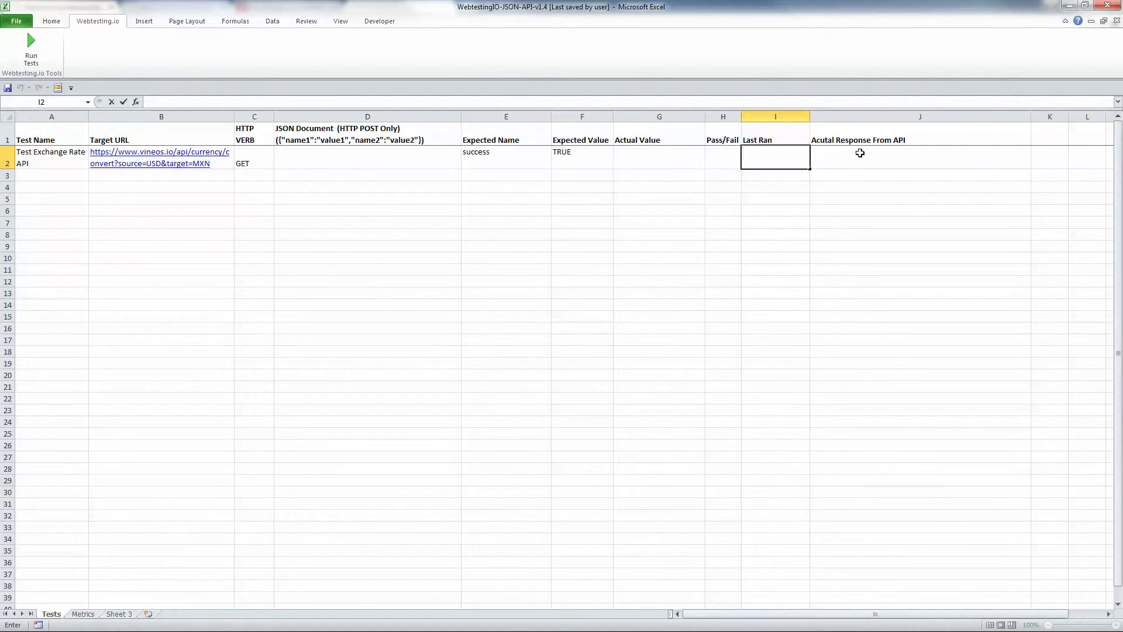
{"action": "left_click", "coordinate": [582, 157]}
Run the API tests and check row 2's actual TRUE, PASS, last-run time and JSON response
{"action": "left_click", "coordinate": [39, 40]}
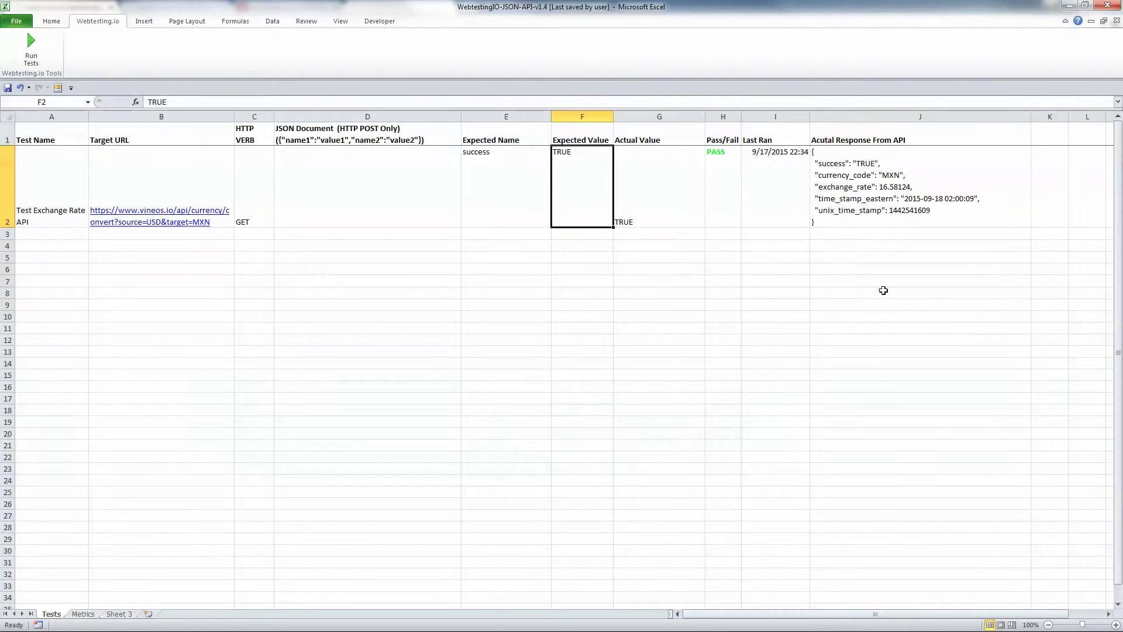
{"action": "left_click", "coordinate": [726, 192]}
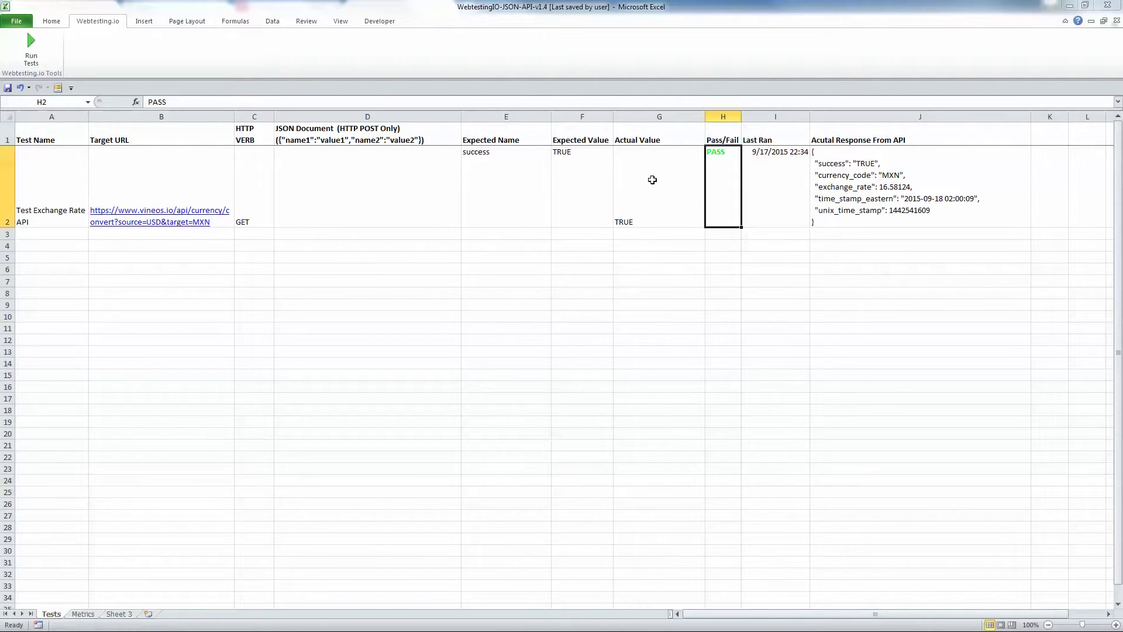
{"action": "left_click", "coordinate": [645, 179]}
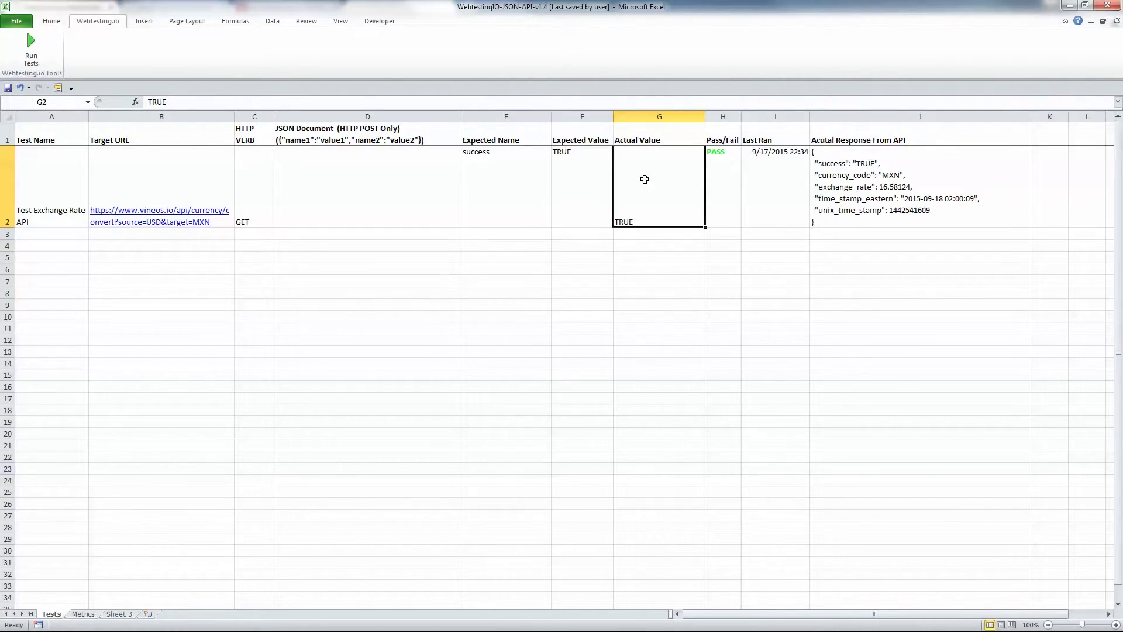
{"action": "left_click", "coordinate": [711, 174]}
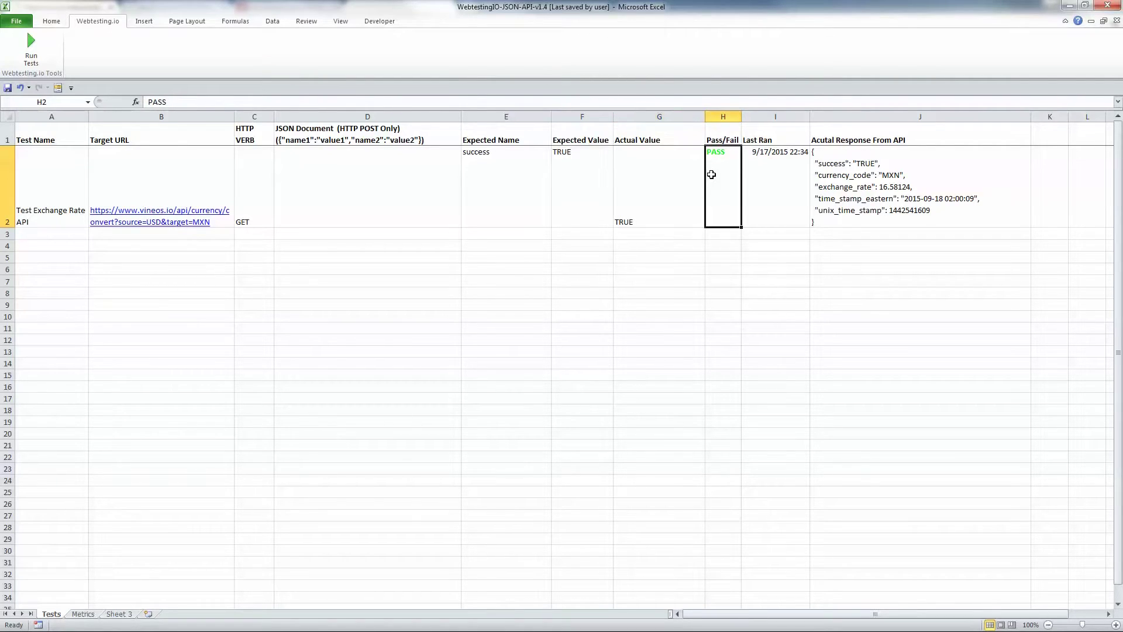
{"action": "left_click", "coordinate": [757, 170]}
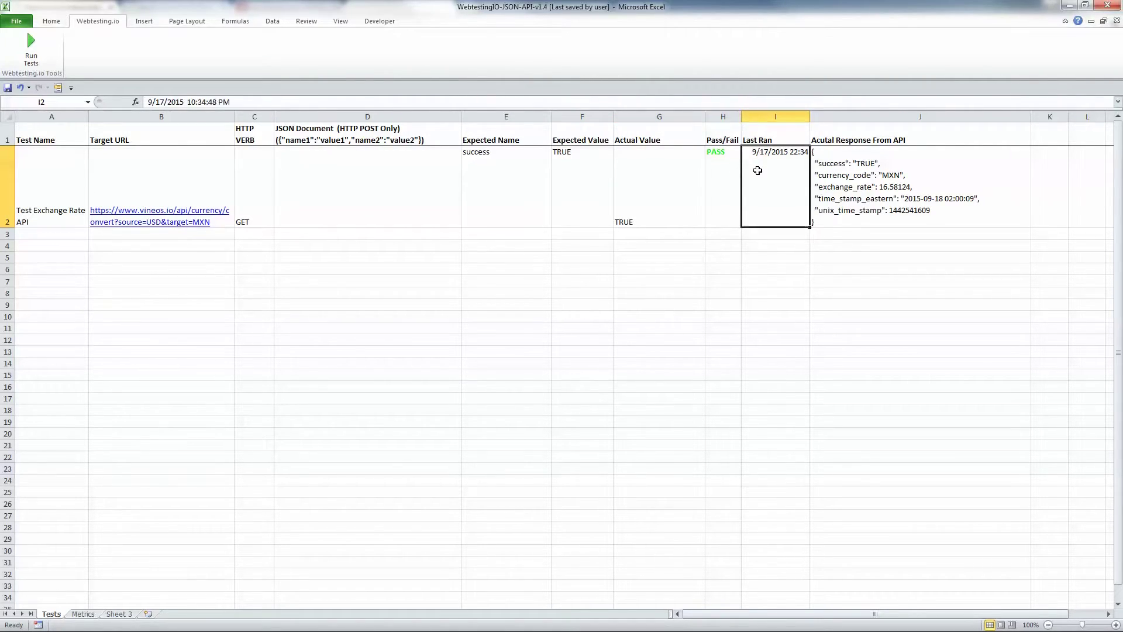
{"action": "left_click", "coordinate": [872, 176]}
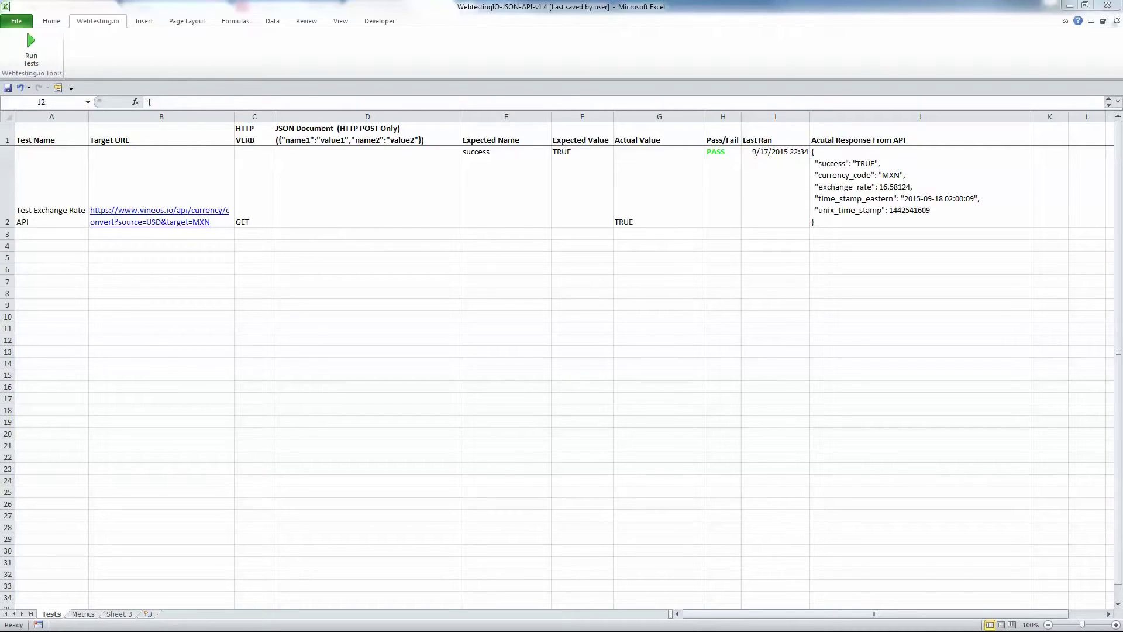
Name the row 3 test 'Test Exchange Rate API Currency Code'
{"action": "left_click", "coordinate": [49, 234]}
{"action": "type", "text": "Test Exchange Rate API Currency Code"}
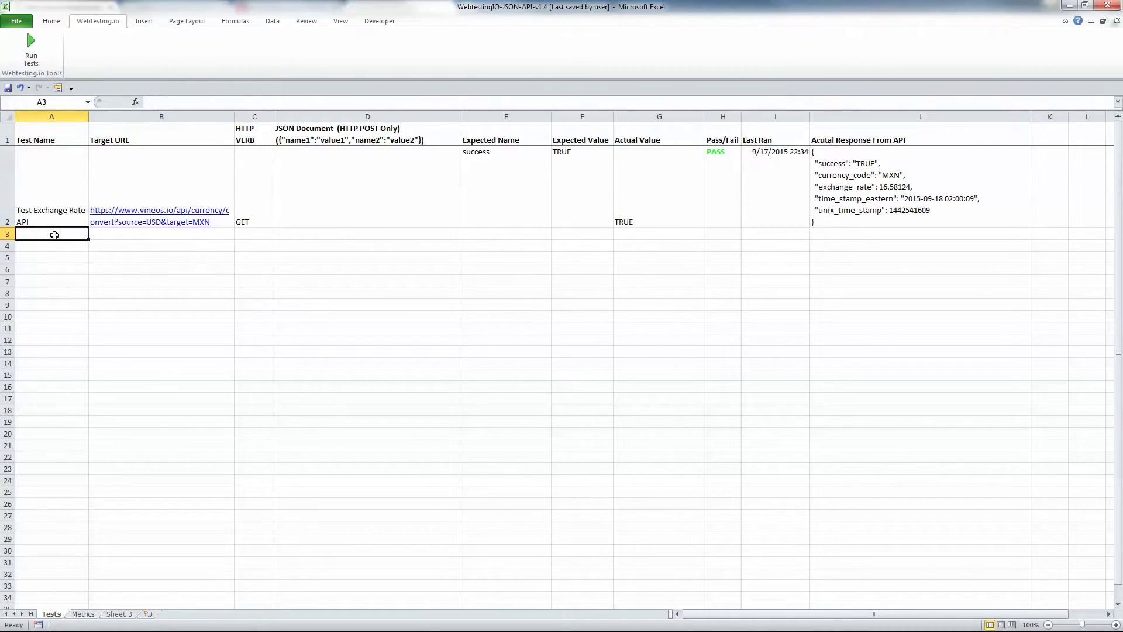
{"action": "left_click", "coordinate": [114, 236]}
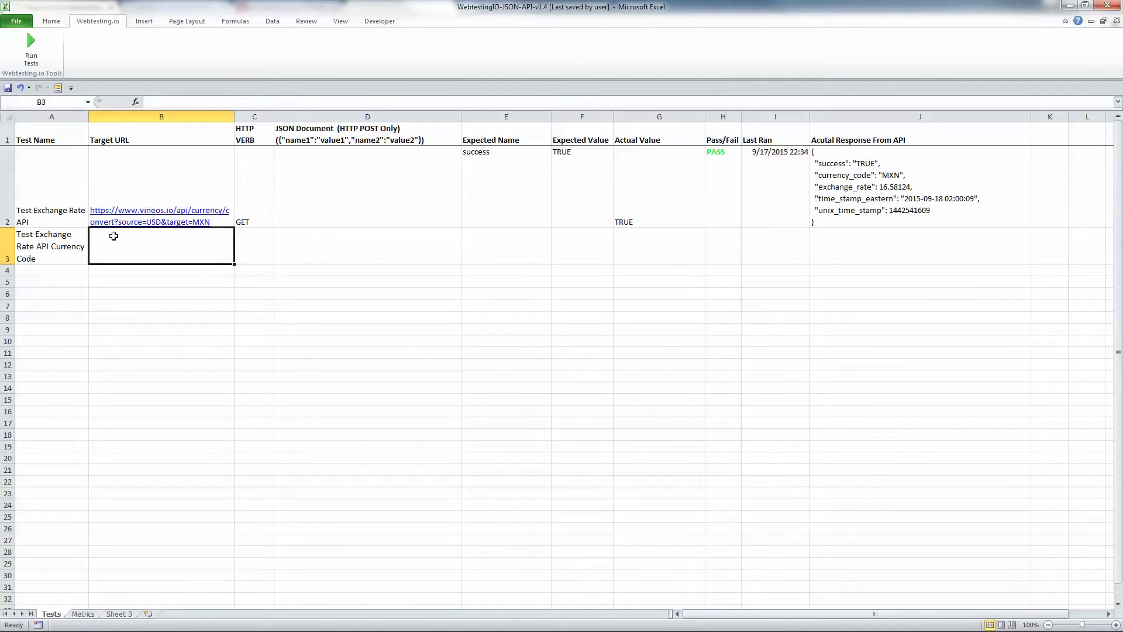
{"action": "key", "text": "Right"}
{"action": "left_click", "coordinate": [342, 240]}
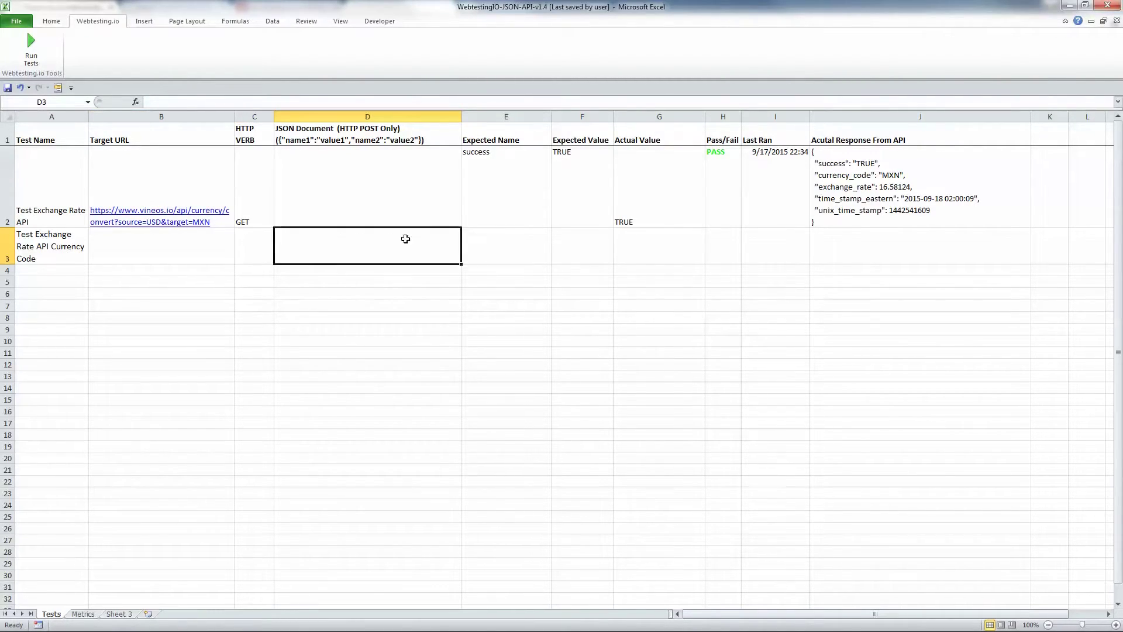
{"action": "left_click", "coordinate": [492, 244]}
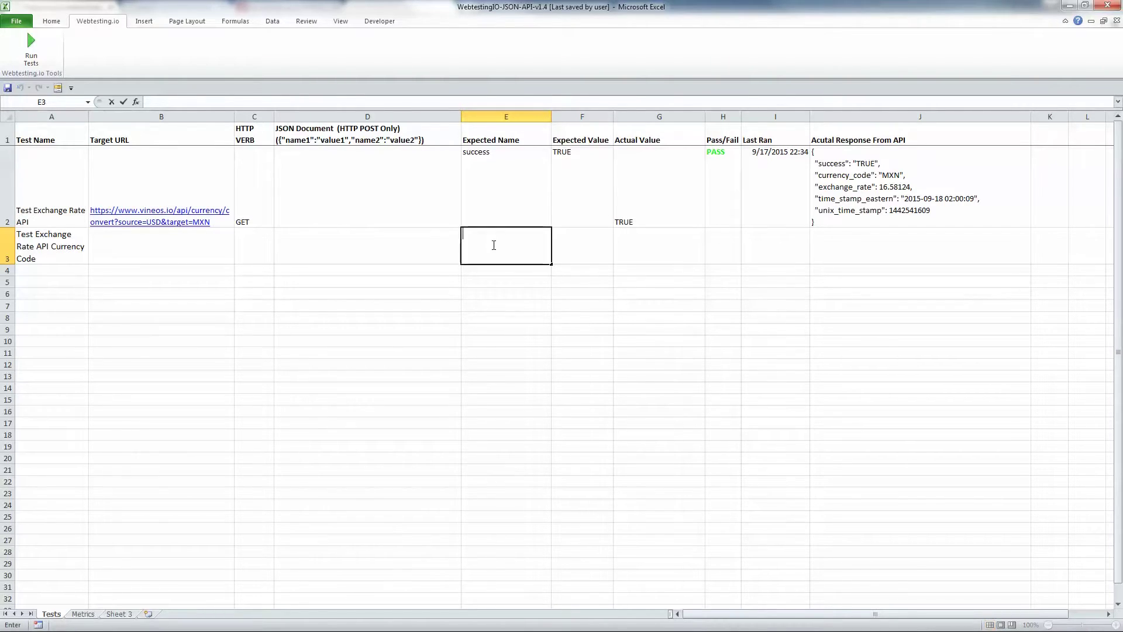
Set row 3's expected name to currency_code and expected value to MXN, then run the tests
{"action": "type", "text": "currency_code"}
{"action": "left_click", "coordinate": [584, 250]}
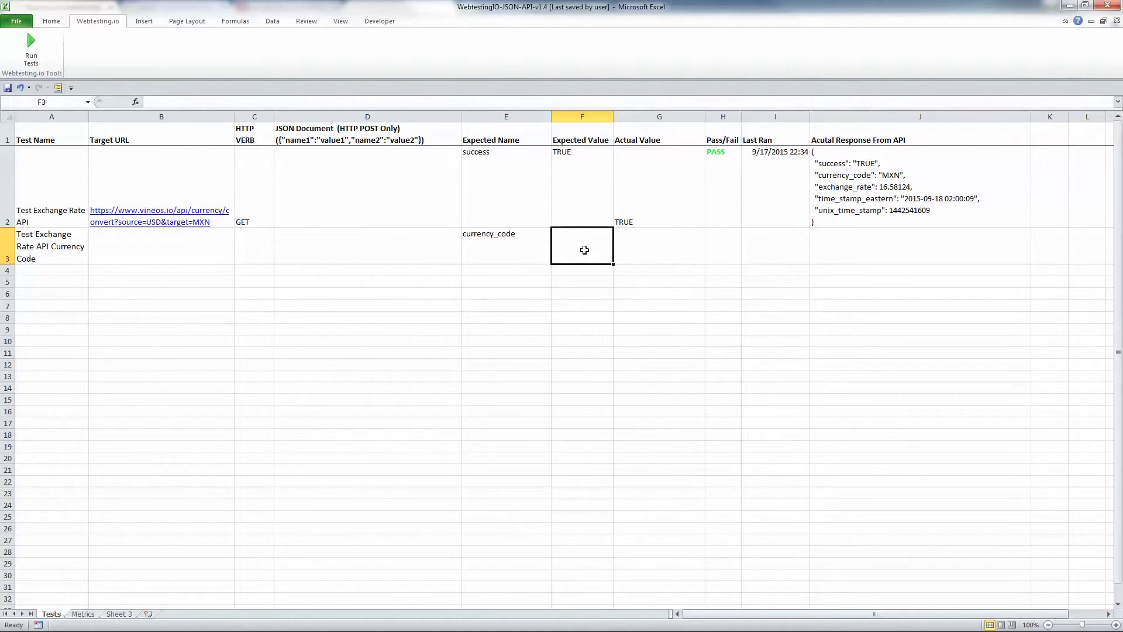
{"action": "double_click", "coordinate": [585, 250]}
{"action": "type", "text": "M"}
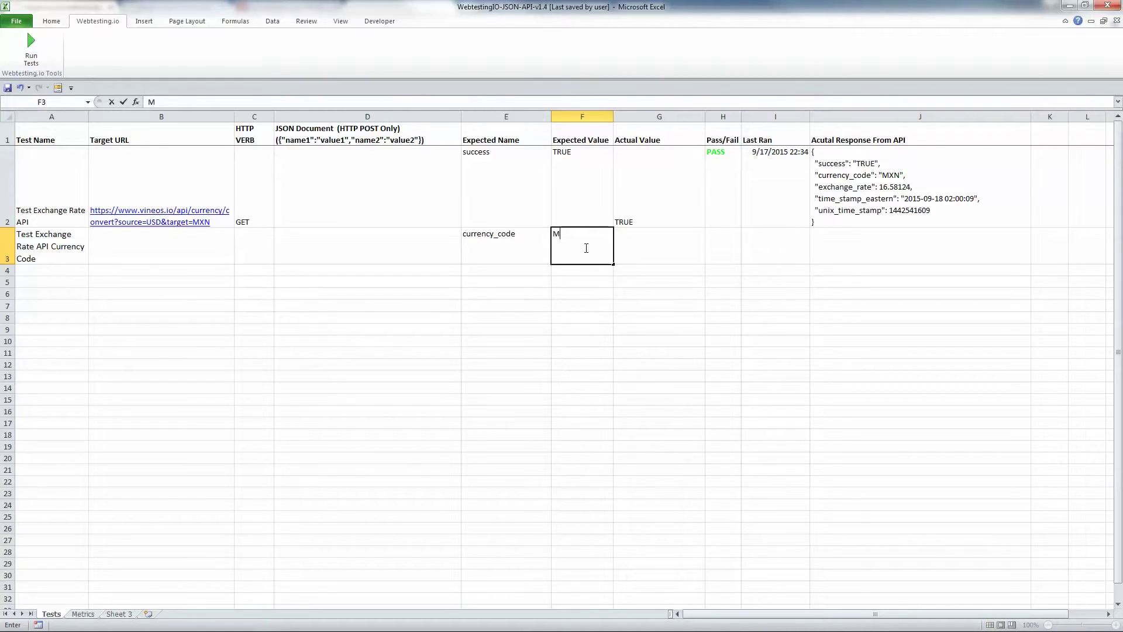
{"action": "type", "text": "XN"}
{"action": "key", "text": "Tab"}
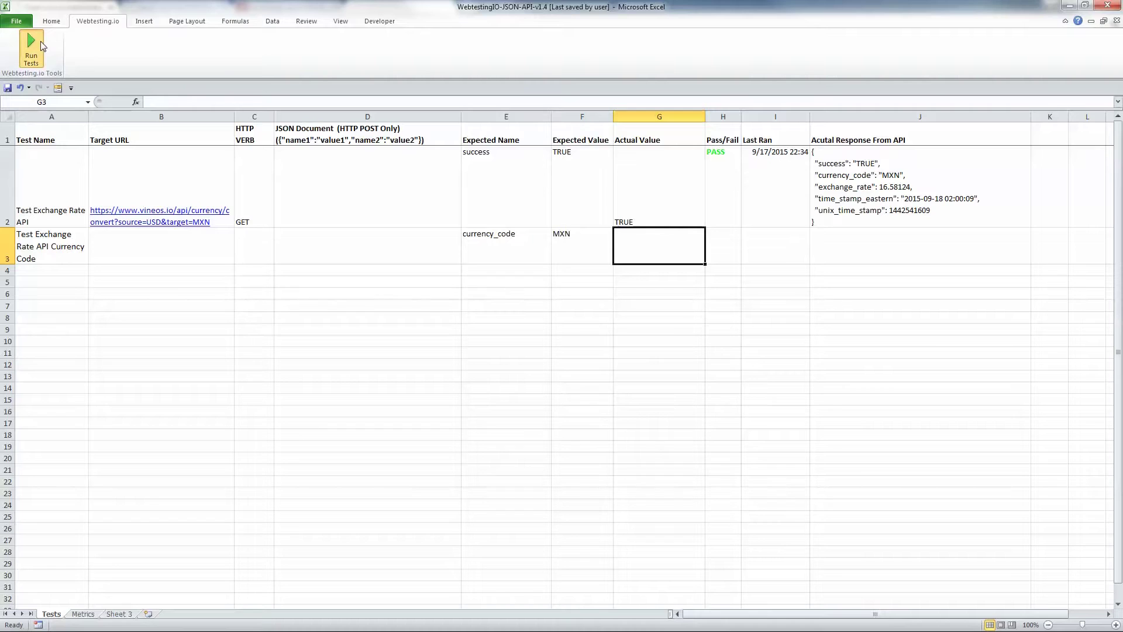
{"action": "left_click", "coordinate": [40, 42]}
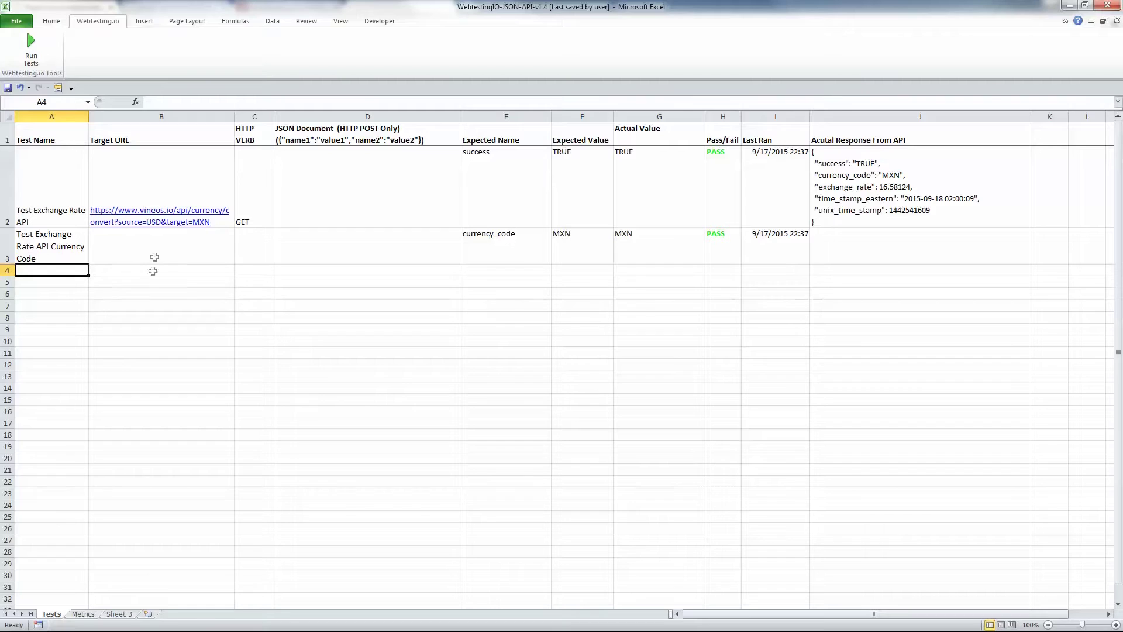
Enter 'Landed Cost API Test' in A4, the landedcost URL in B4, and POST in C4
{"action": "type", "text": "Landed Cost "}
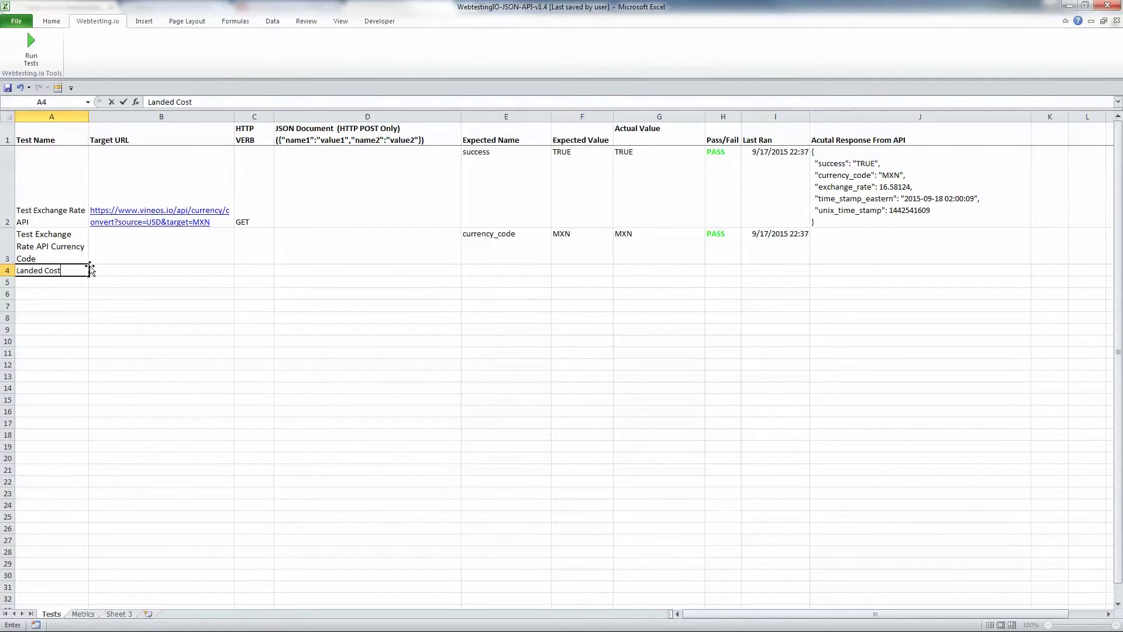
{"action": "type", "text": "API Test"}
{"action": "key", "text": "Tab"}
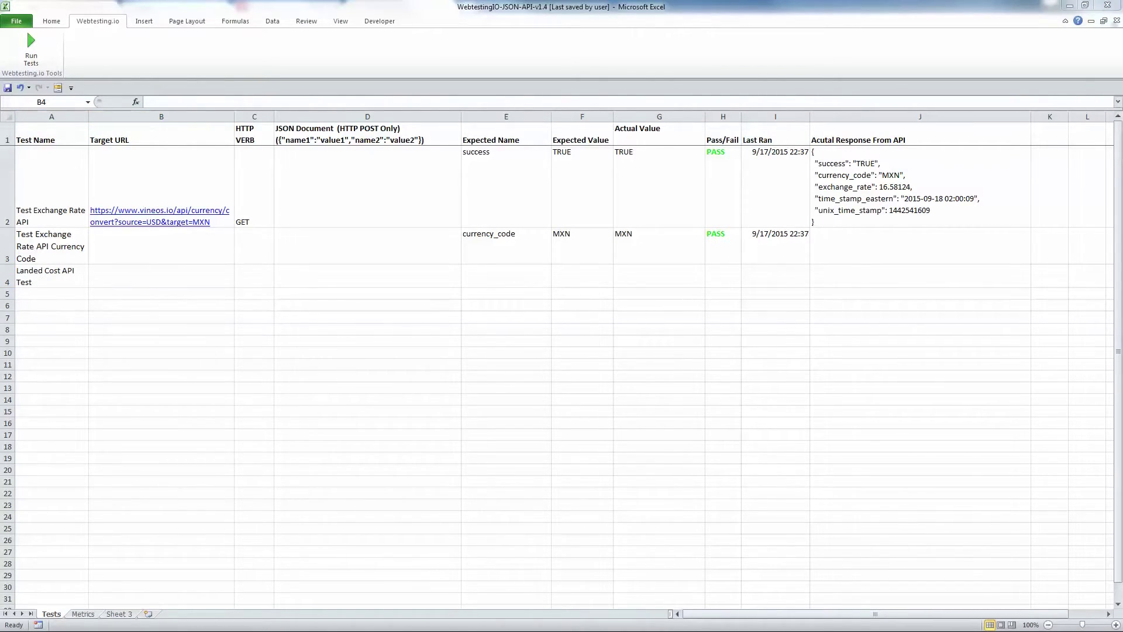
{"action": "type", "text": "https://www.vineos.io/api/landedcost"}
{"action": "left_click", "coordinate": [242, 282]}
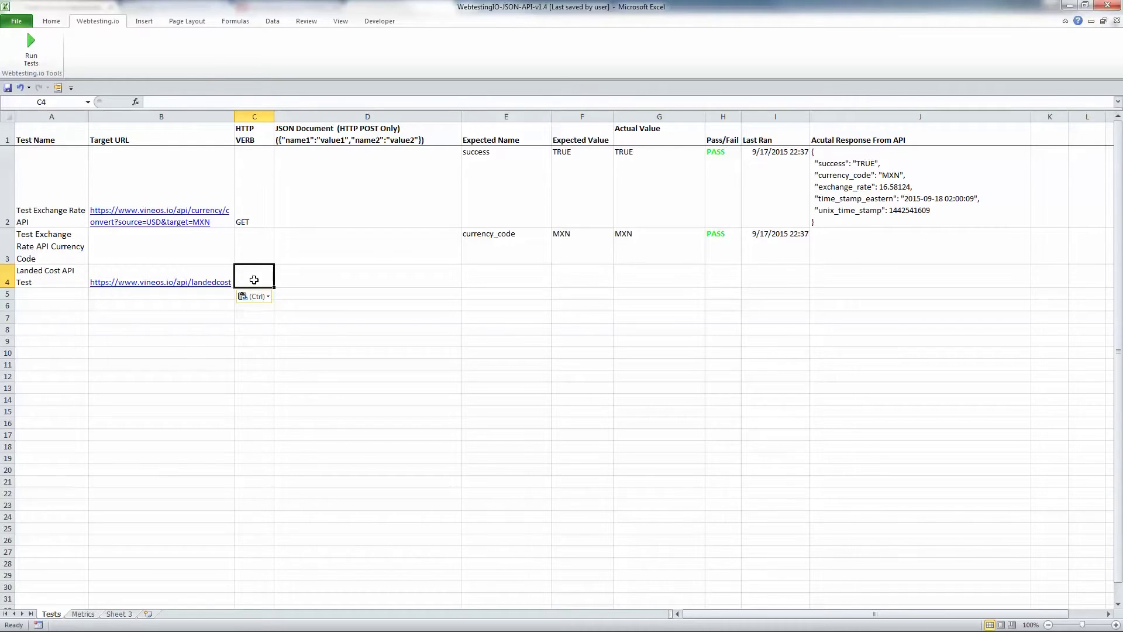
{"action": "type", "text": "POST"}
{"action": "key", "text": "Tab"}
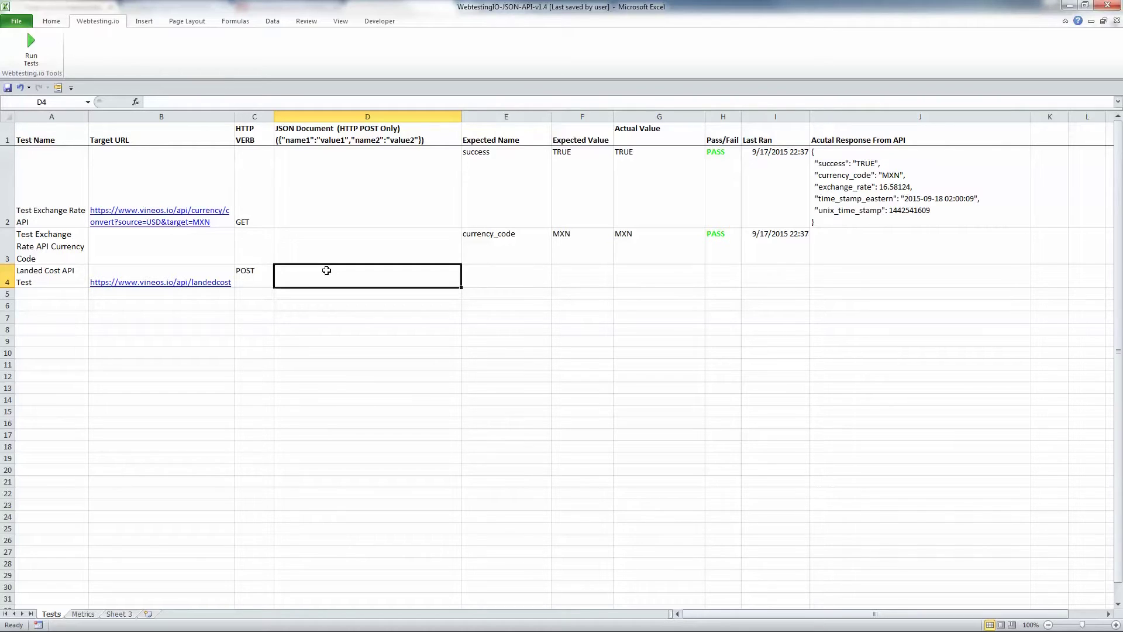
Paste the JSON order body into D4 and set the expected name to sub_total
{"action": "double_click", "coordinate": [326, 271]}
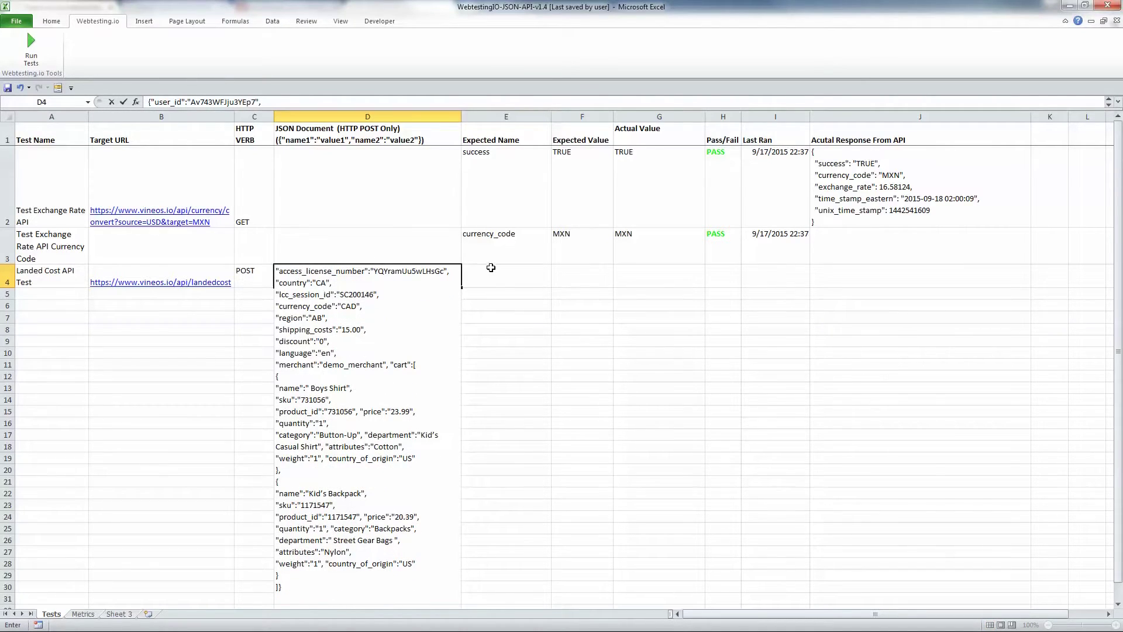
{"action": "left_click", "coordinate": [491, 267]}
{"action": "type", "text": "sub_t"}
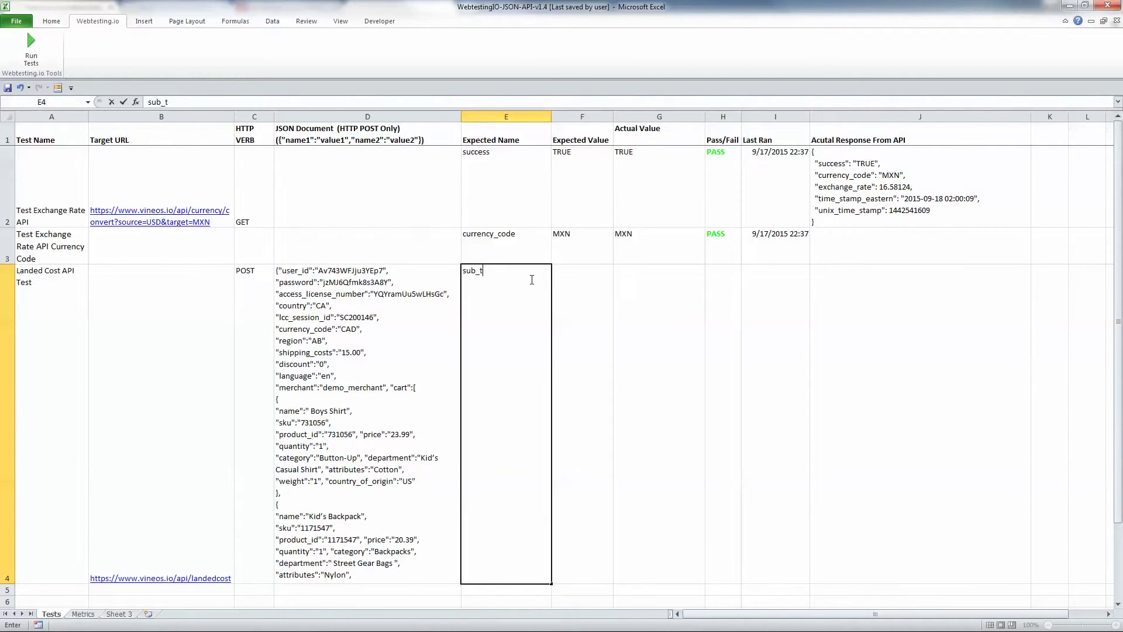
{"action": "type", "text": "otal"}
{"action": "key", "text": "Tab"}
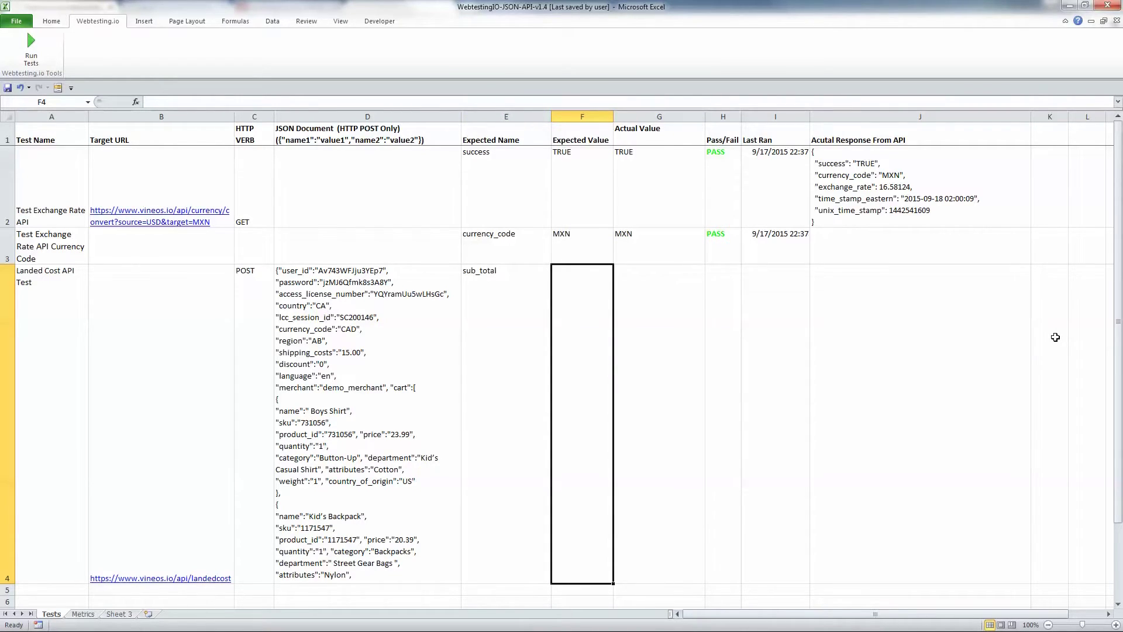
Set the Landed Cost expected value to 44.38 and run the tests so row 4 passes
{"action": "double_click", "coordinate": [581, 318]}
{"action": "type", "text": "44"}
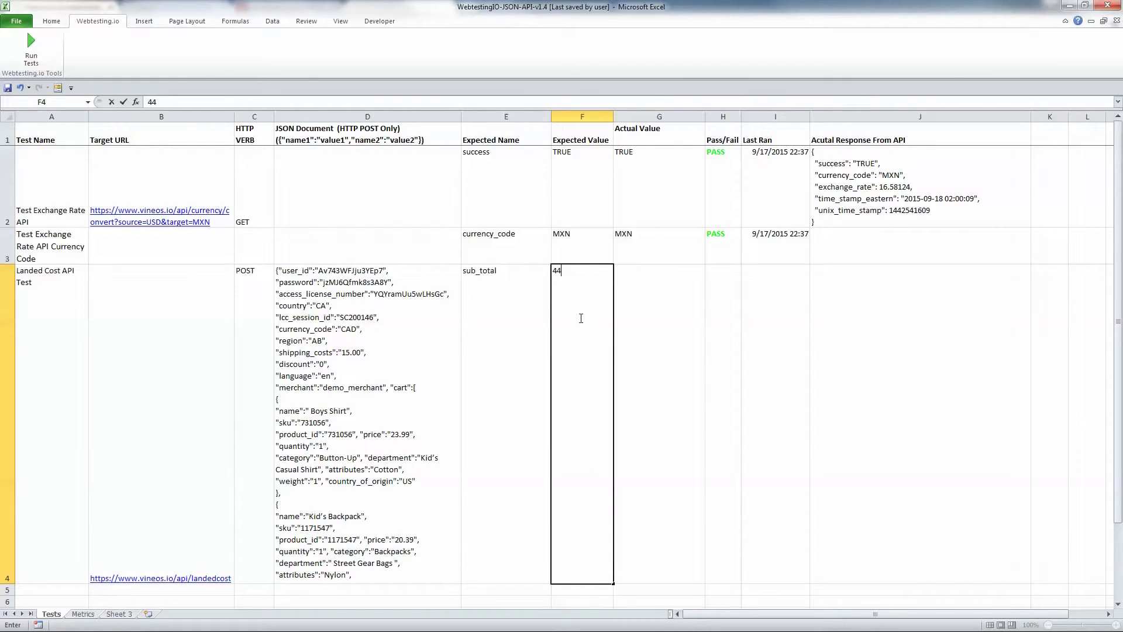
{"action": "type", "text": ".38"}
{"action": "key", "text": "Tab"}
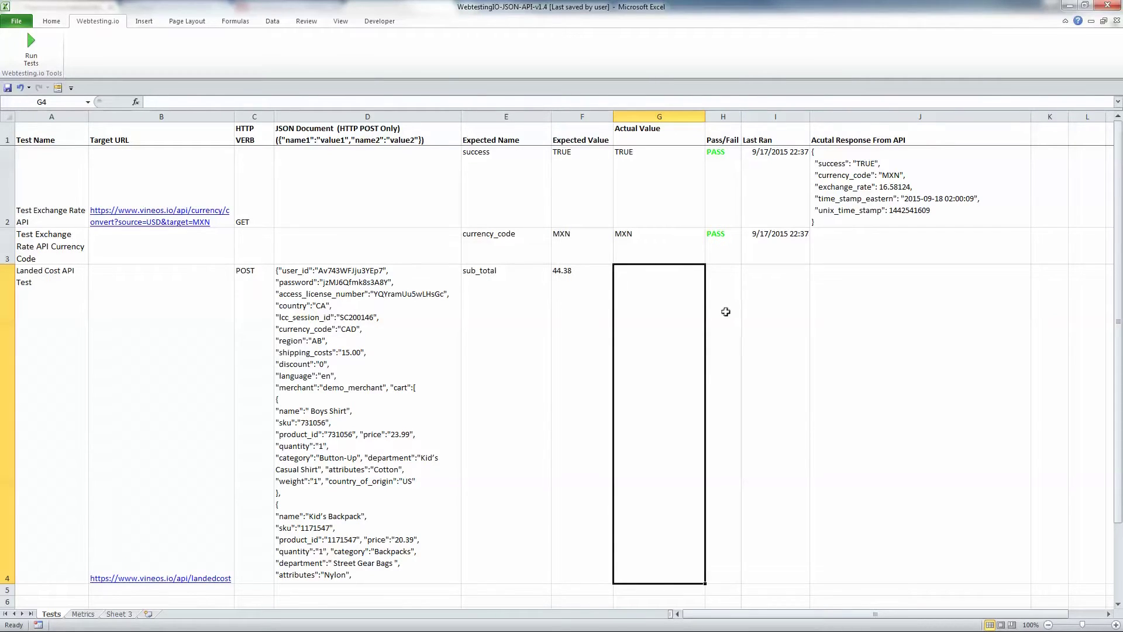
{"action": "left_click", "coordinate": [38, 52]}
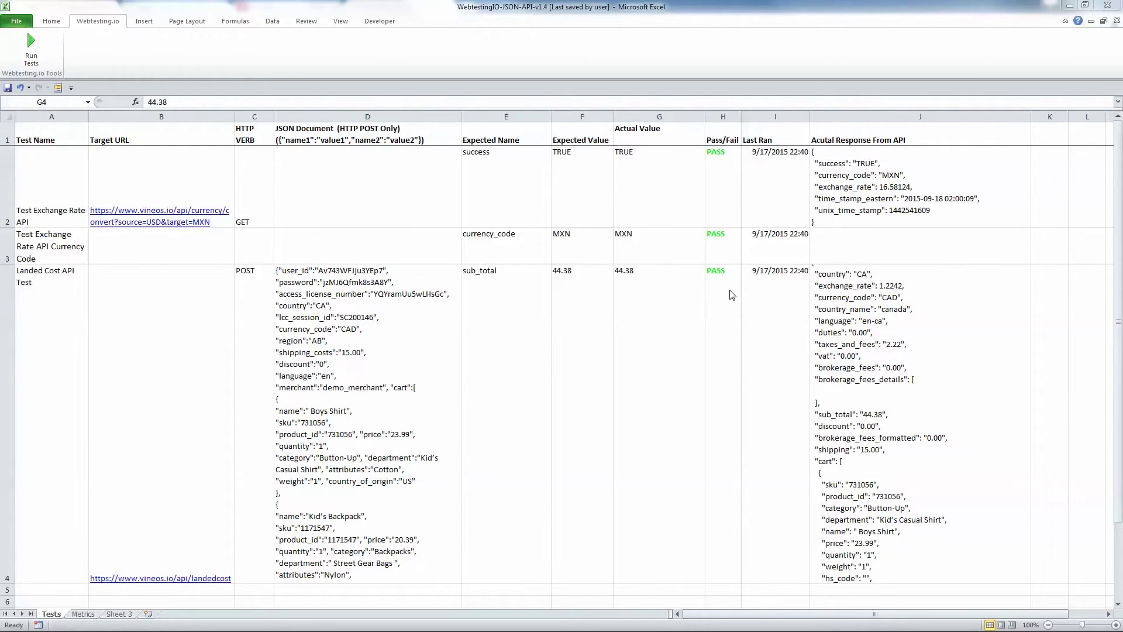
{"action": "left_click", "coordinate": [591, 285]}
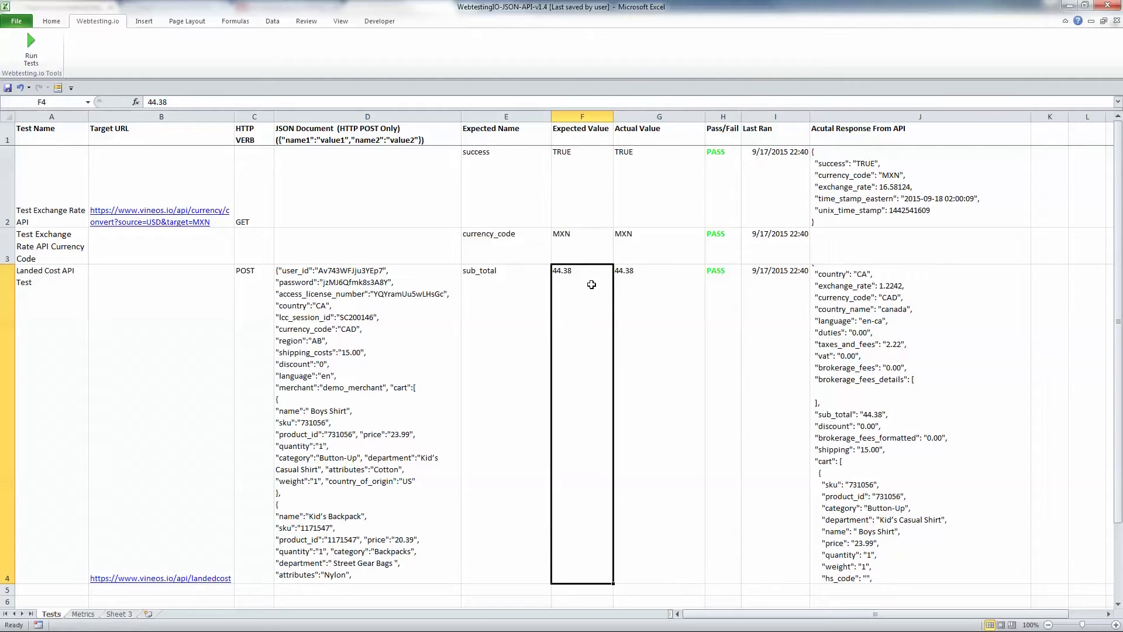
Change F4's expected value to 44.45 and rerun the tests to see the FAIL
{"action": "double_click", "coordinate": [591, 284]}
{"action": "key", "text": "BackSpace"}
{"action": "key", "text": "BackSpace"}
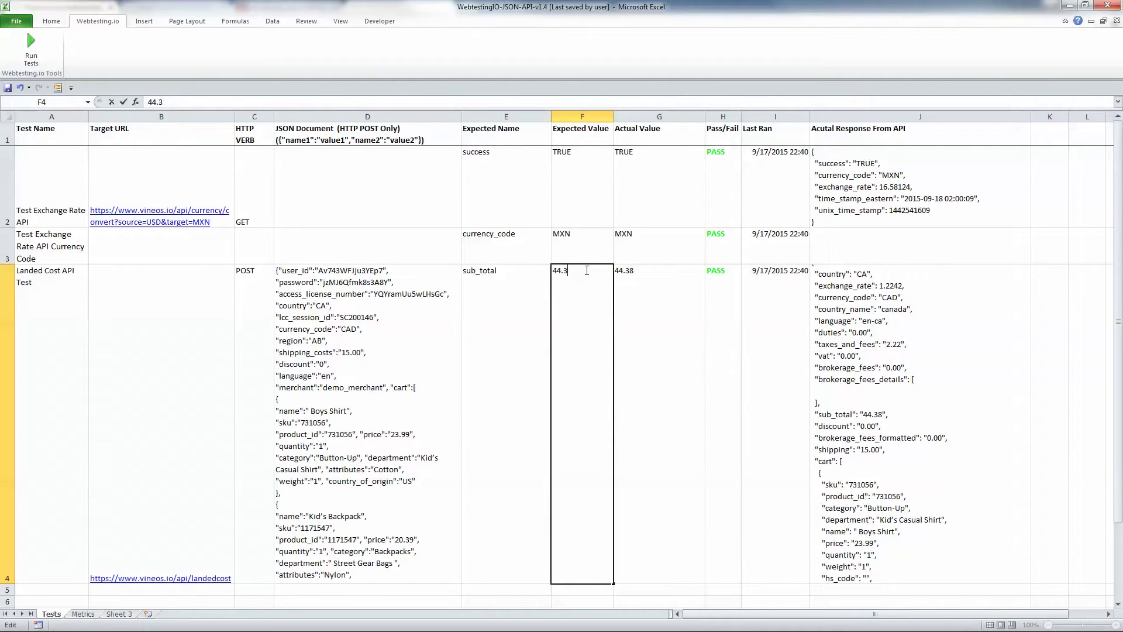
{"action": "type", "text": "45"}
{"action": "key", "text": "Tab"}
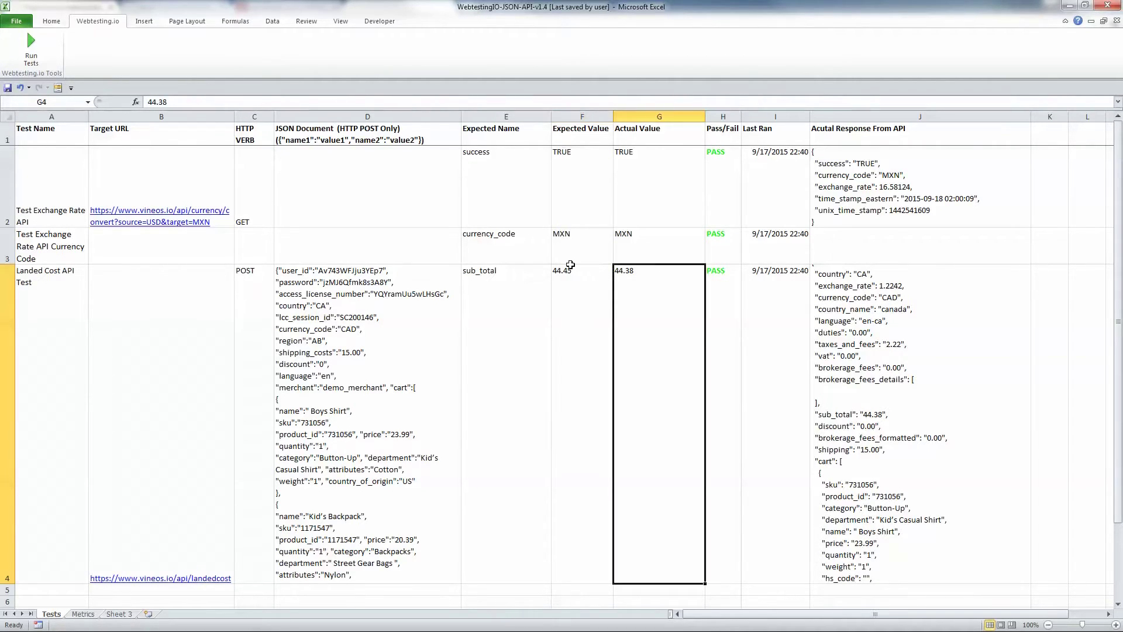
{"action": "left_click", "coordinate": [33, 47]}
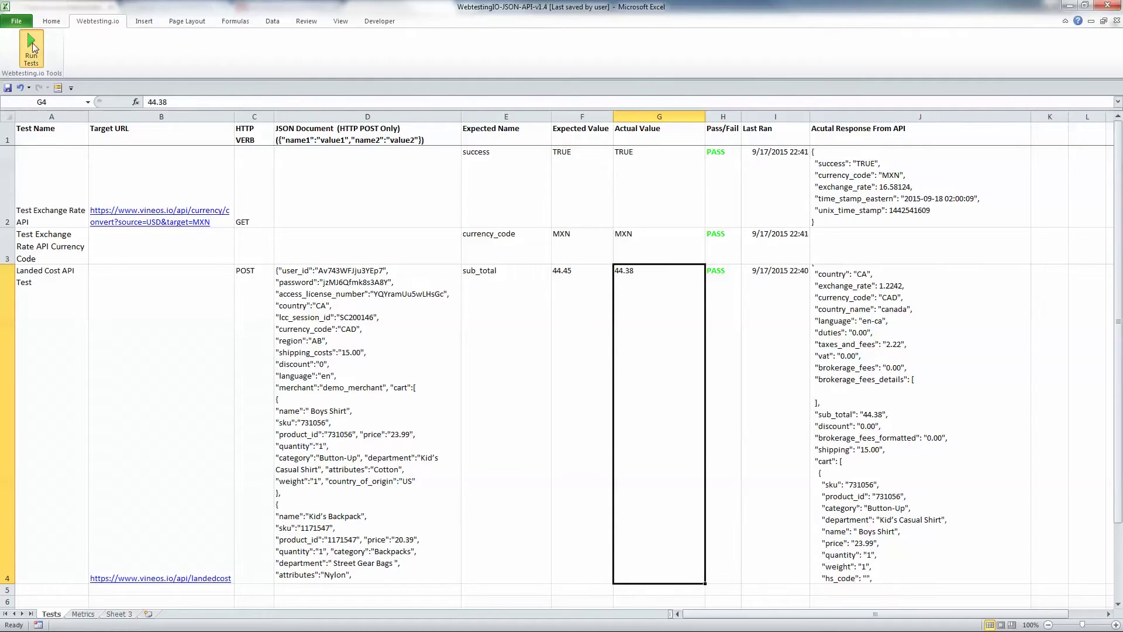
{"action": "left_click", "coordinate": [712, 286]}
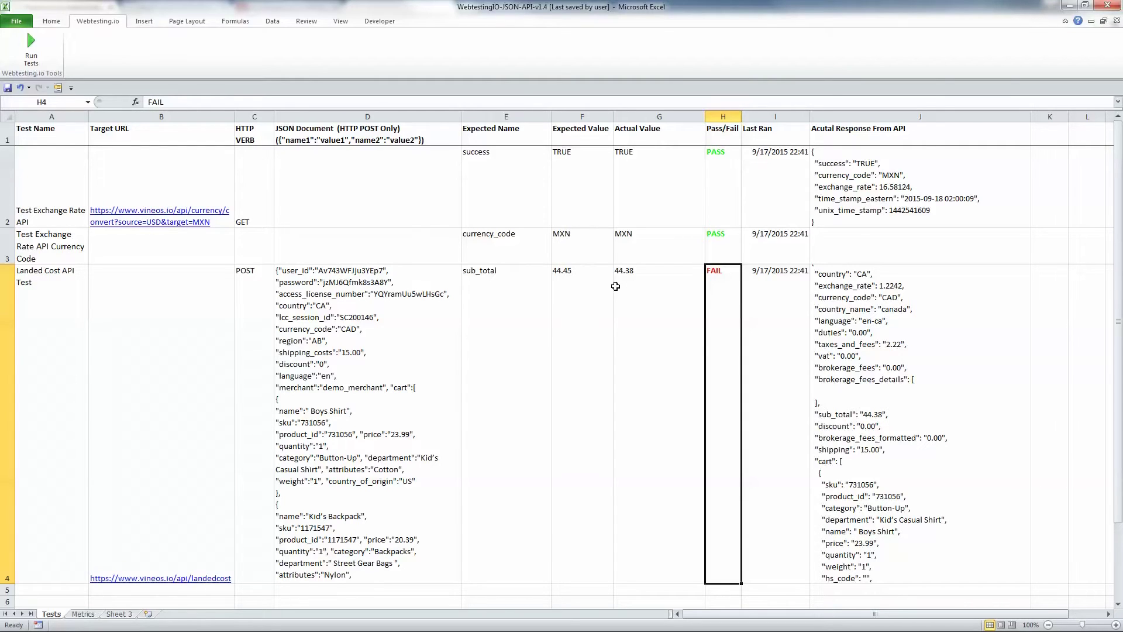
Restore F4 to 44.38 and rerun the tests so the Landed Cost test passes again
{"action": "left_click", "coordinate": [566, 273]}
{"action": "double_click", "coordinate": [567, 273]}
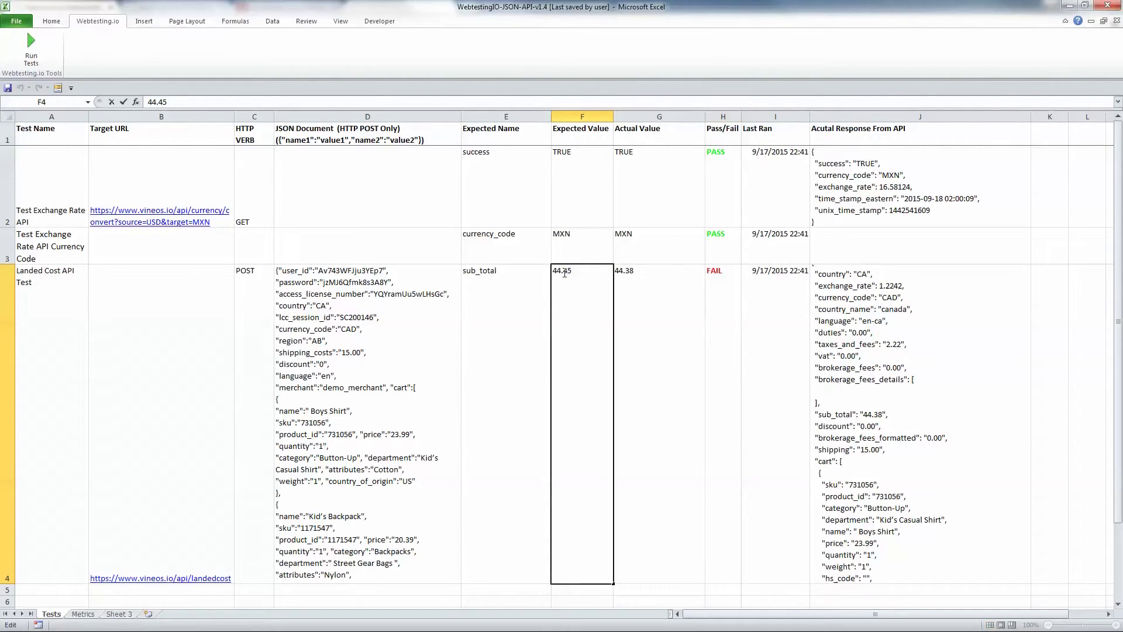
{"action": "double_click", "coordinate": [563, 271]}
{"action": "type", "text": "44.38"}
{"action": "key", "text": "Tab"}
{"action": "left_click", "coordinate": [592, 285]}
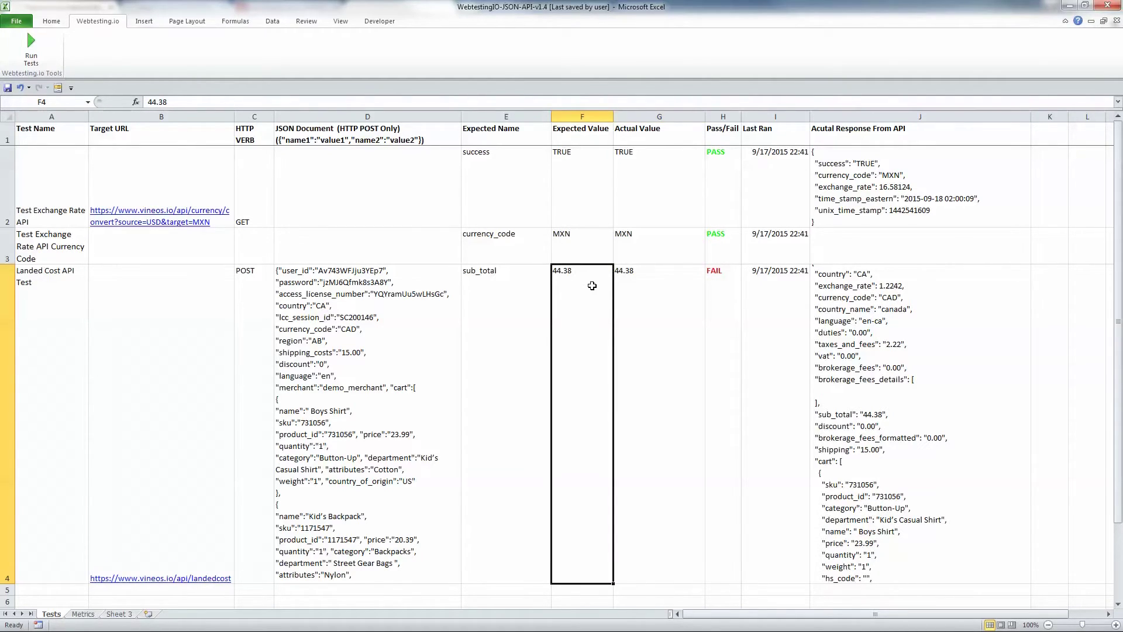
{"action": "left_click", "coordinate": [31, 48]}
{"action": "left_click", "coordinate": [721, 296]}
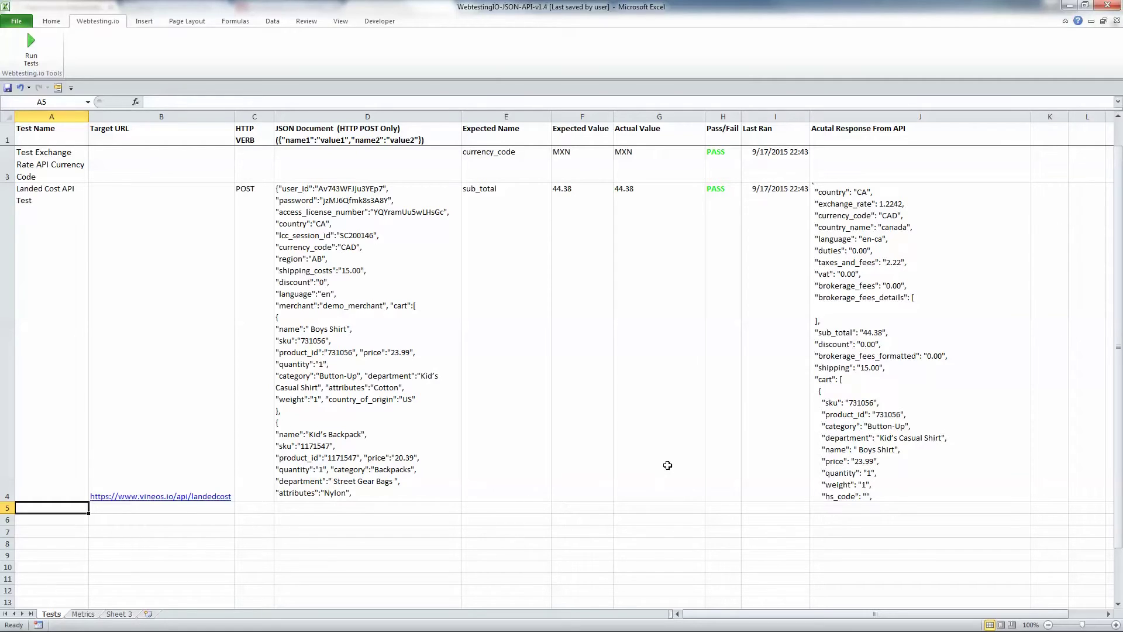
Add the Shipping Costs test in row 5 expecting shipping_costs to equal 15.00
{"action": "type", "text": "Shipping Costs"}
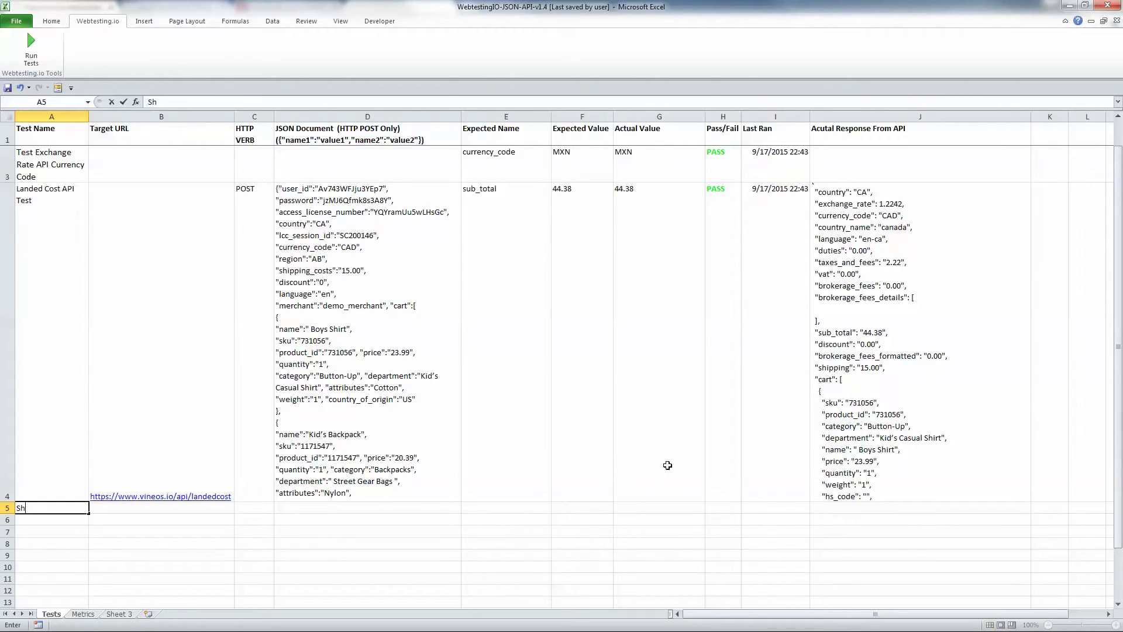
{"action": "key", "text": "Tab"}
{"action": "key", "text": "Tab"}
{"action": "key", "text": "Tab"}
{"action": "key", "text": "Tab"}
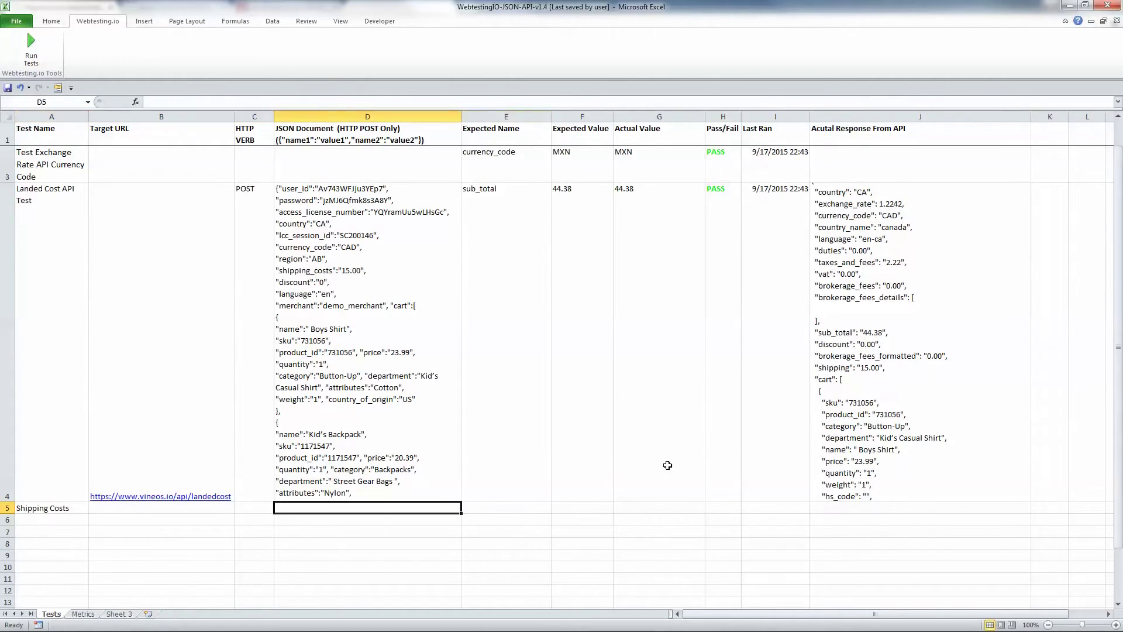
{"action": "type", "text": "shipping_costs"}
{"action": "key", "text": "Tab"}
{"action": "type", "text": "15.00"}
{"action": "key", "text": "Left"}
{"action": "key", "text": "Home"}
{"action": "key", "text": "Down"}
Add the Taxes and Fees test in row 6 expecting taxes_and_fees to equal 2.22
{"action": "type", "text": "Taxes a"}
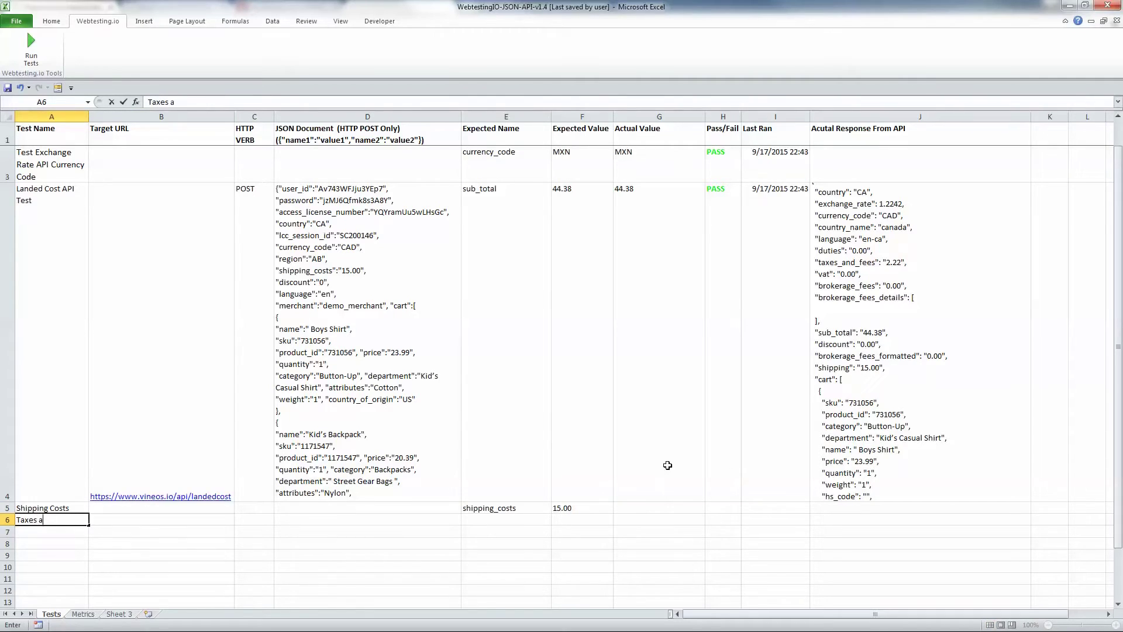
{"action": "type", "text": "nd Fees"}
{"action": "key", "text": "Tab"}
{"action": "key", "text": "Tab"}
{"action": "key", "text": "Tab"}
{"action": "key", "text": "Tab"}
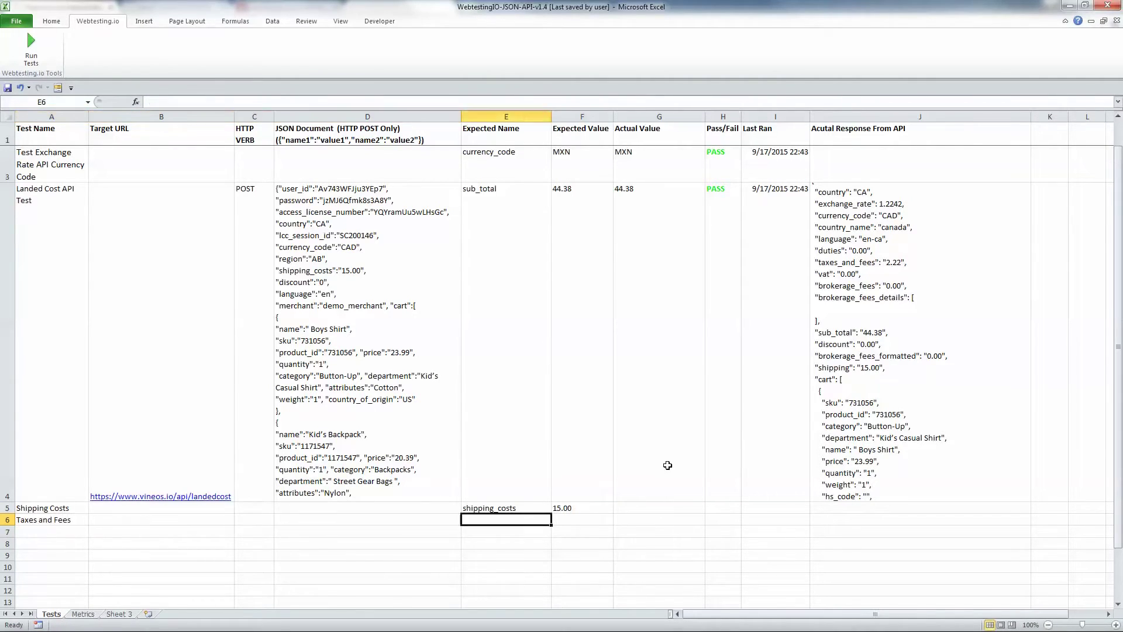
{"action": "type", "text": "taxes_a"}
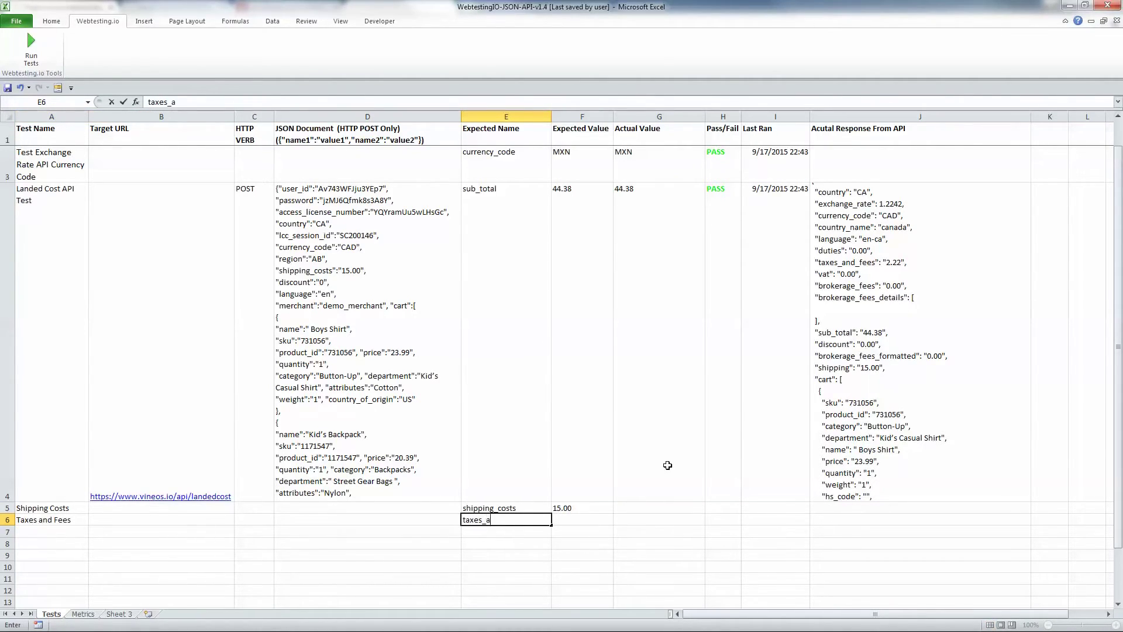
{"action": "type", "text": "nd_fees"}
{"action": "key", "text": "Tab"}
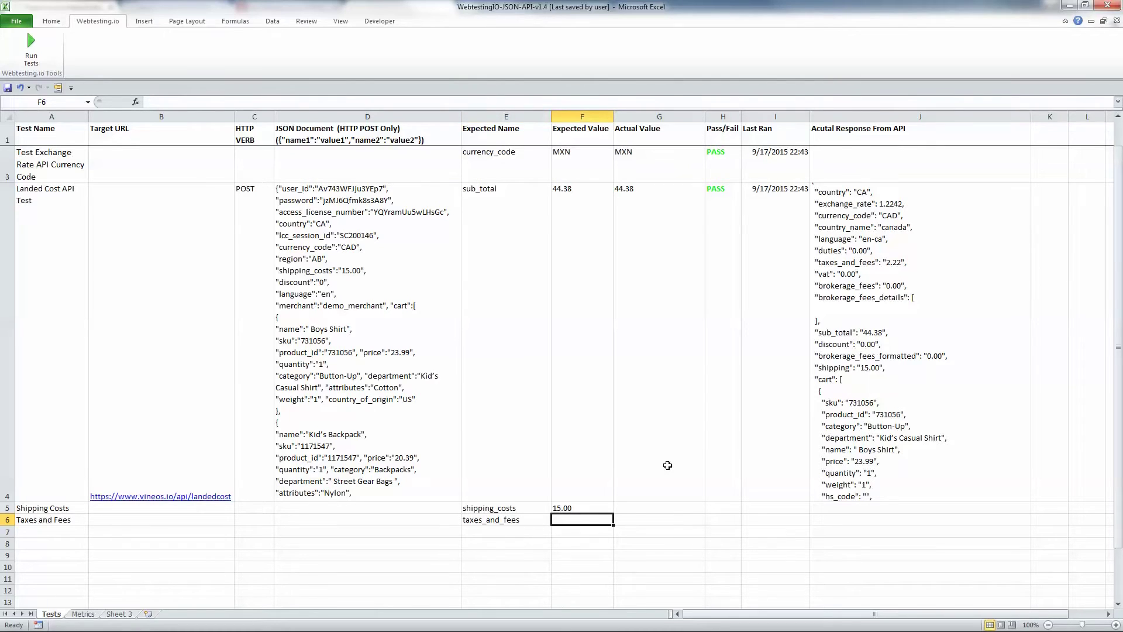
{"action": "type", "text": "2.22"}
{"action": "key", "text": "Return"}
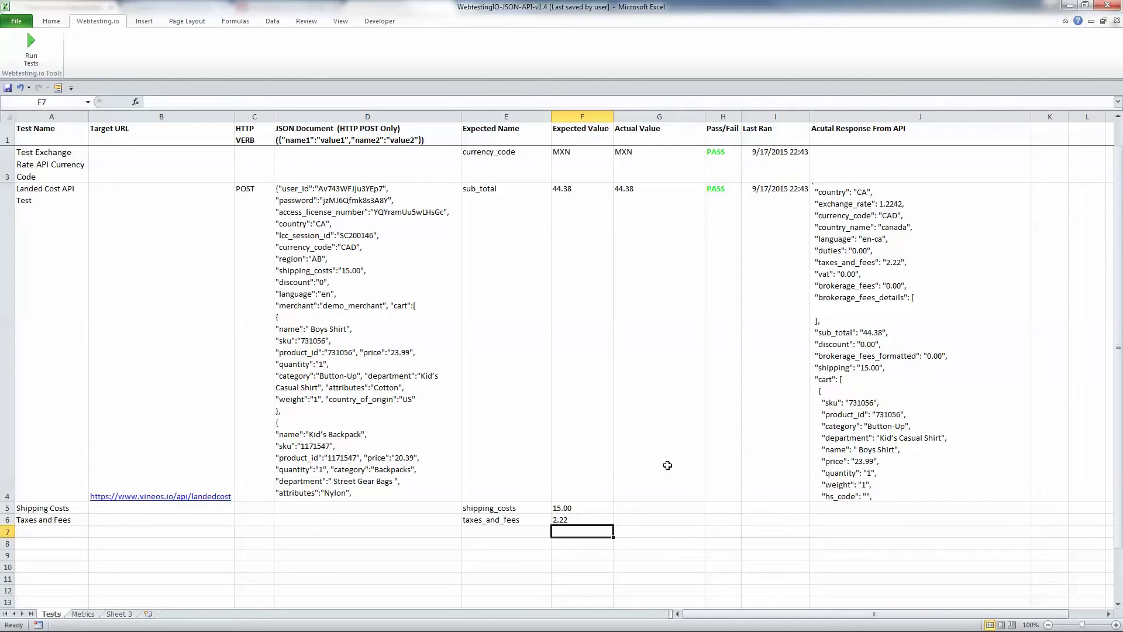
Enter 'Test Cart Array Sku Element' in A7, expected name cart[0].["sku"] in E7, and 731056 in F7
{"action": "key", "text": "Left"}
{"action": "key", "text": "Left"}
{"action": "key", "text": "Left"}
{"action": "key", "text": "Left"}
{"action": "key", "text": "Left"}
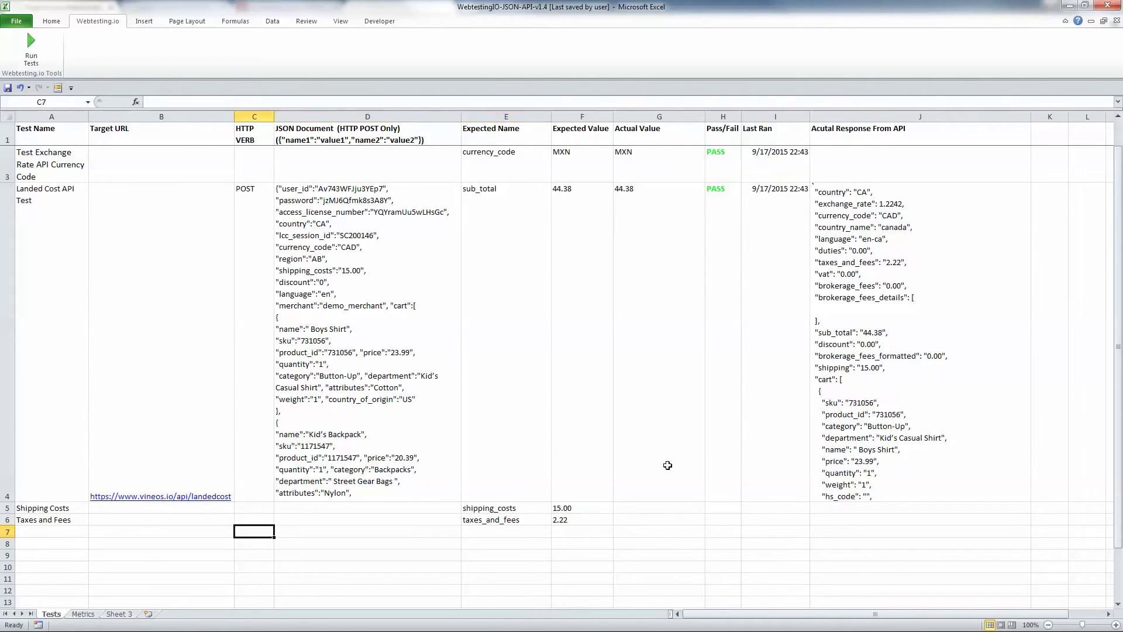
{"action": "type", "text": "Test"}
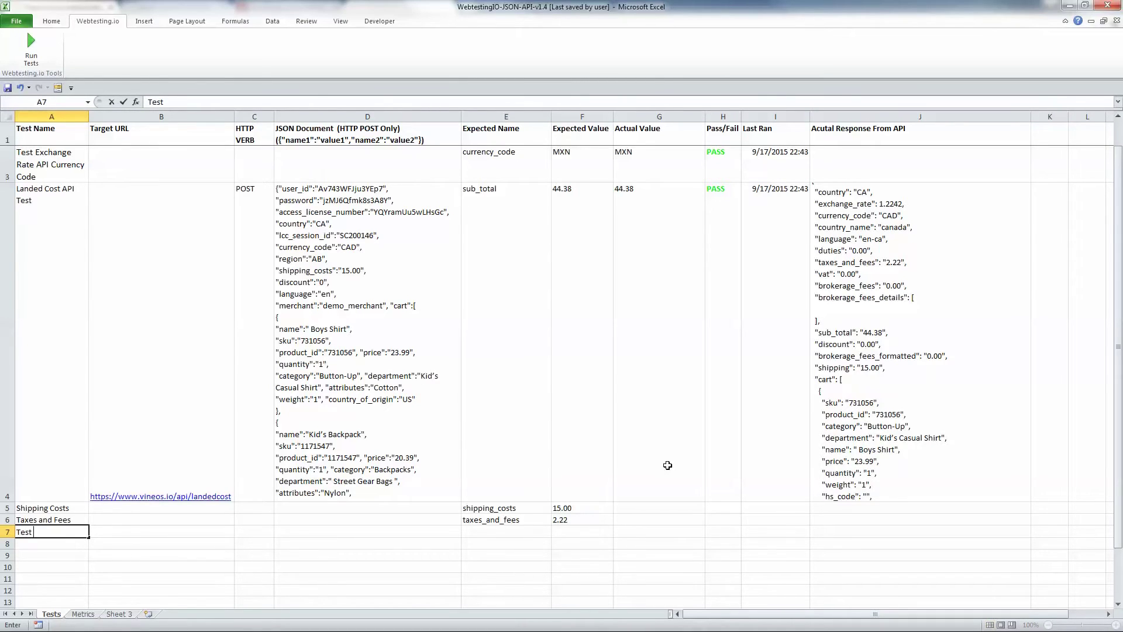
{"action": "type", "text": " Cart Array Sku Element"}
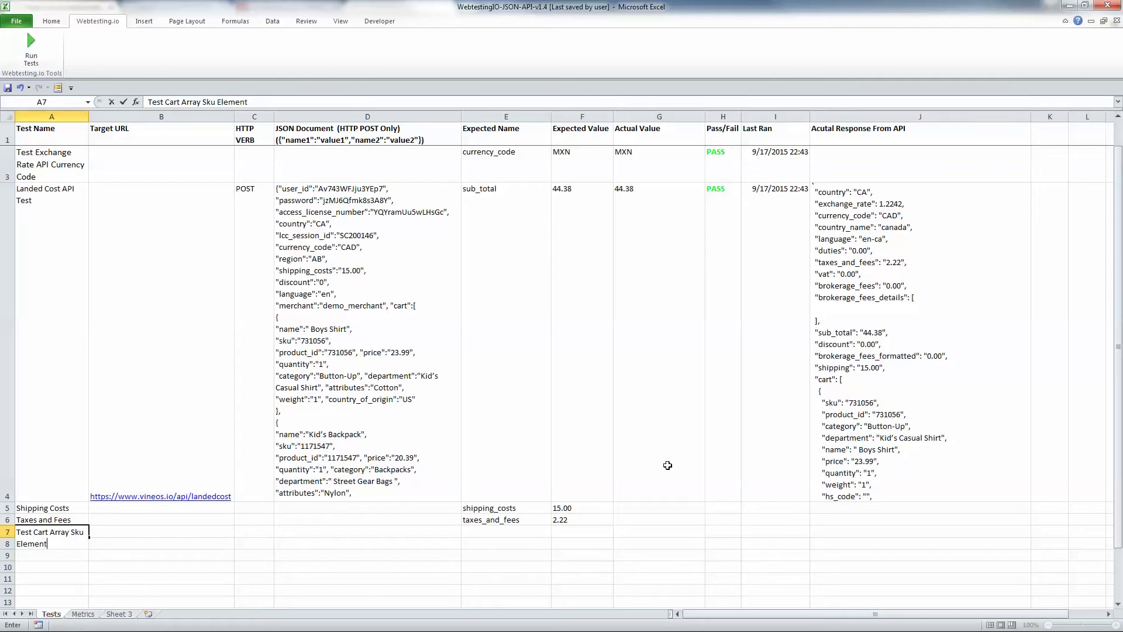
{"action": "key", "text": "Tab"}
{"action": "key", "text": "Tab"}
{"action": "key", "text": "Tab"}
{"action": "key", "text": "Tab"}
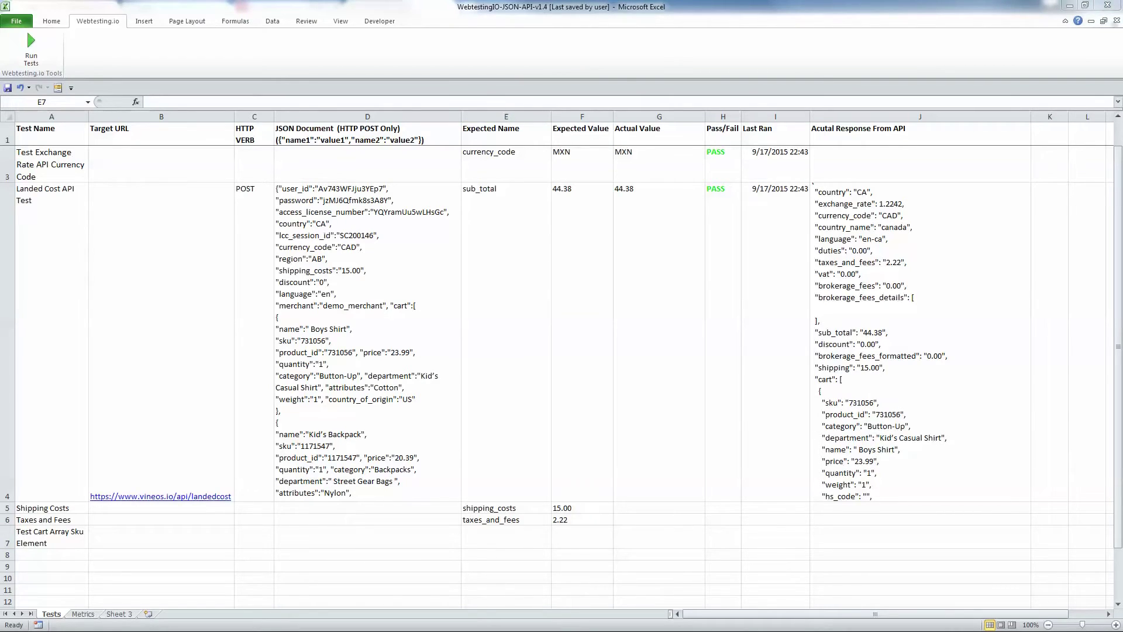
{"action": "left_click", "coordinate": [487, 535]}
{"action": "type", "text": "cart[0].[\"sku\"]"}
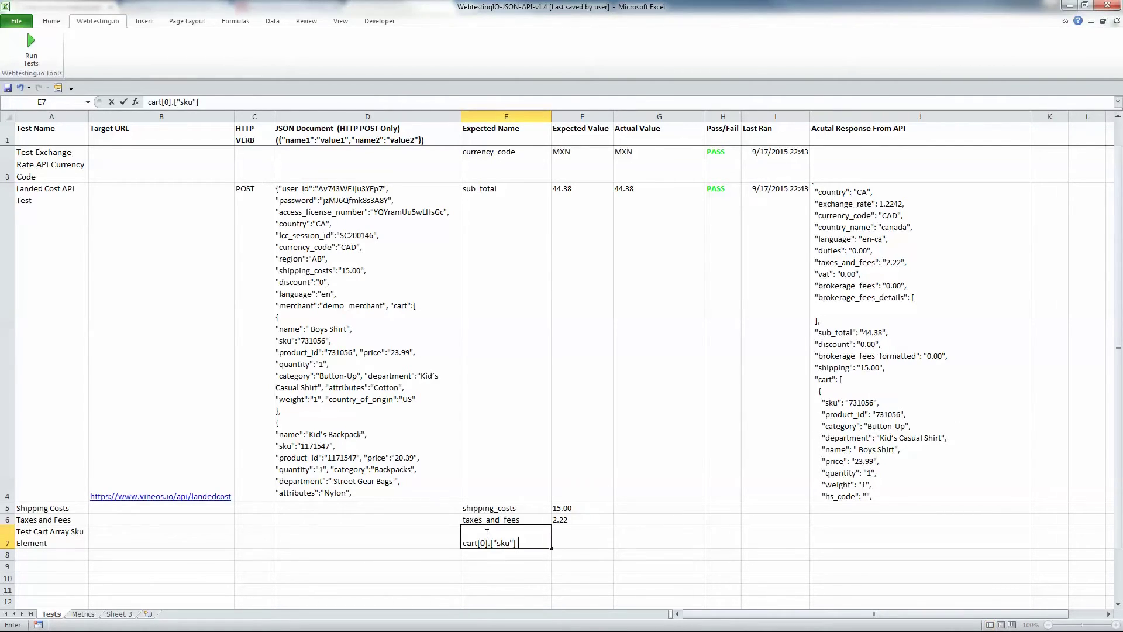
{"action": "key", "text": "Tab"}
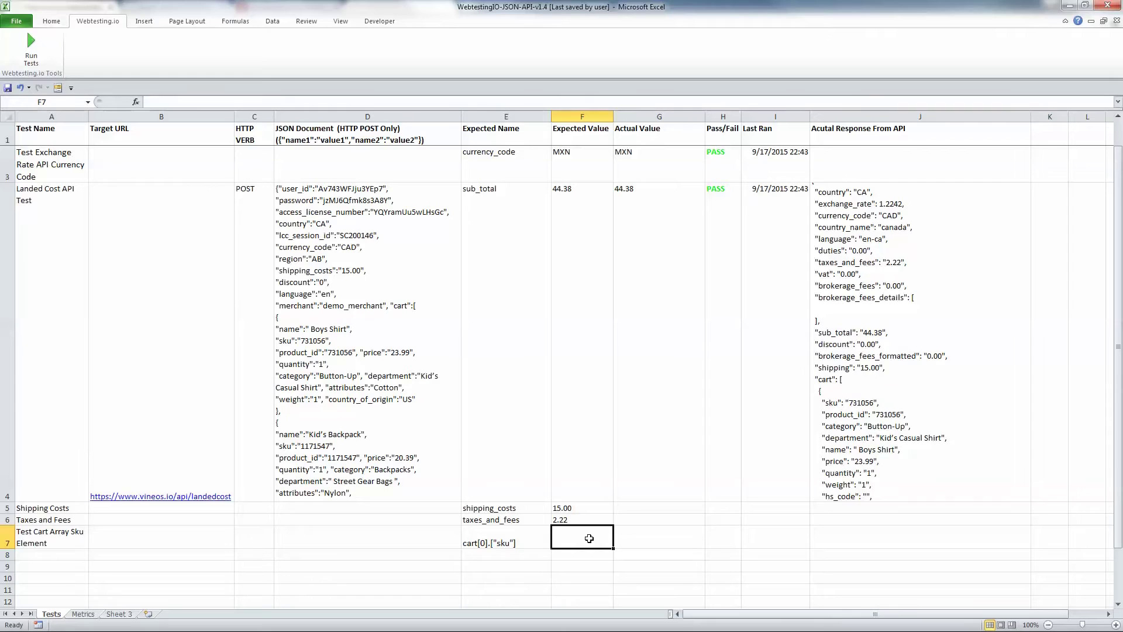
{"action": "type", "text": "731056"}
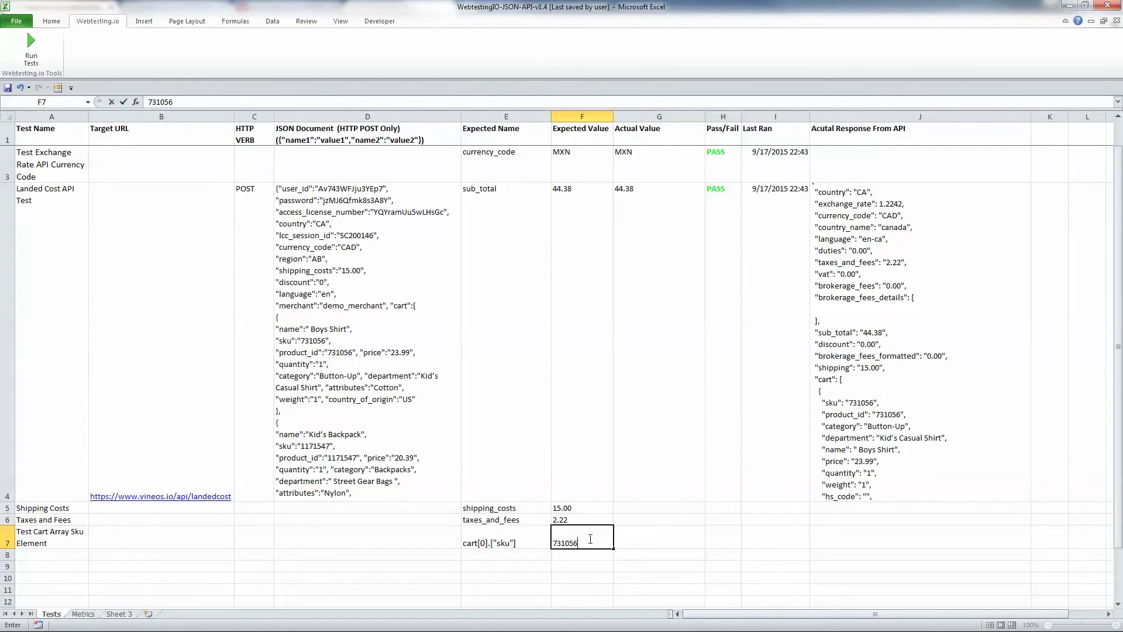
{"action": "left_click", "coordinate": [676, 521]}
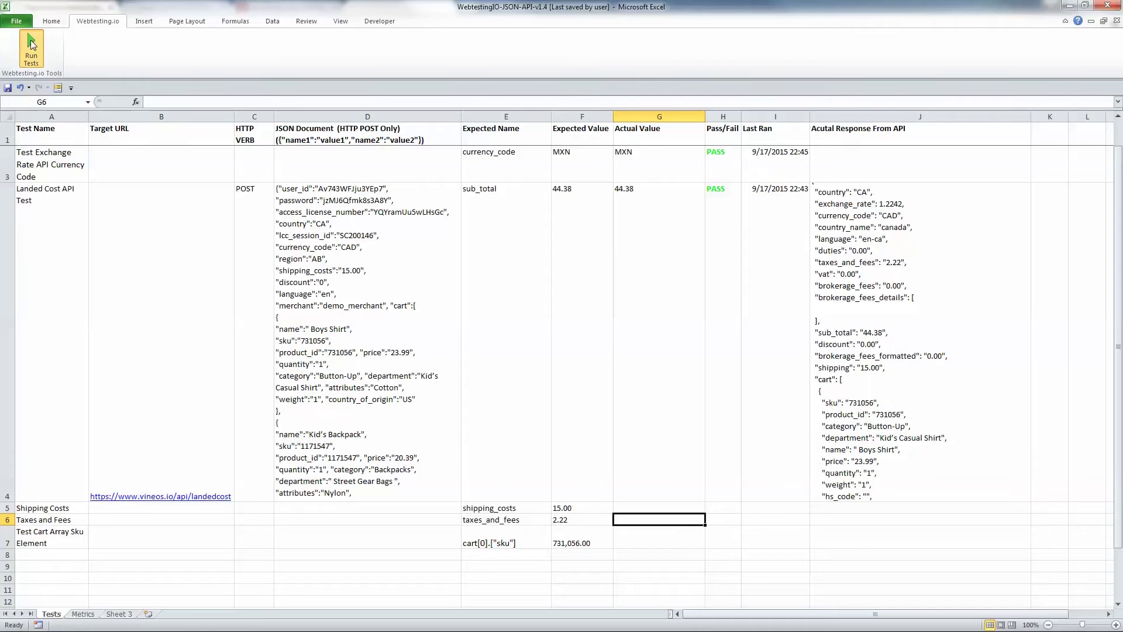
Run the tests, shorten E5's expected name from shipping_costs to shipping, and rerun so all pass
{"action": "left_click", "coordinate": [31, 47]}
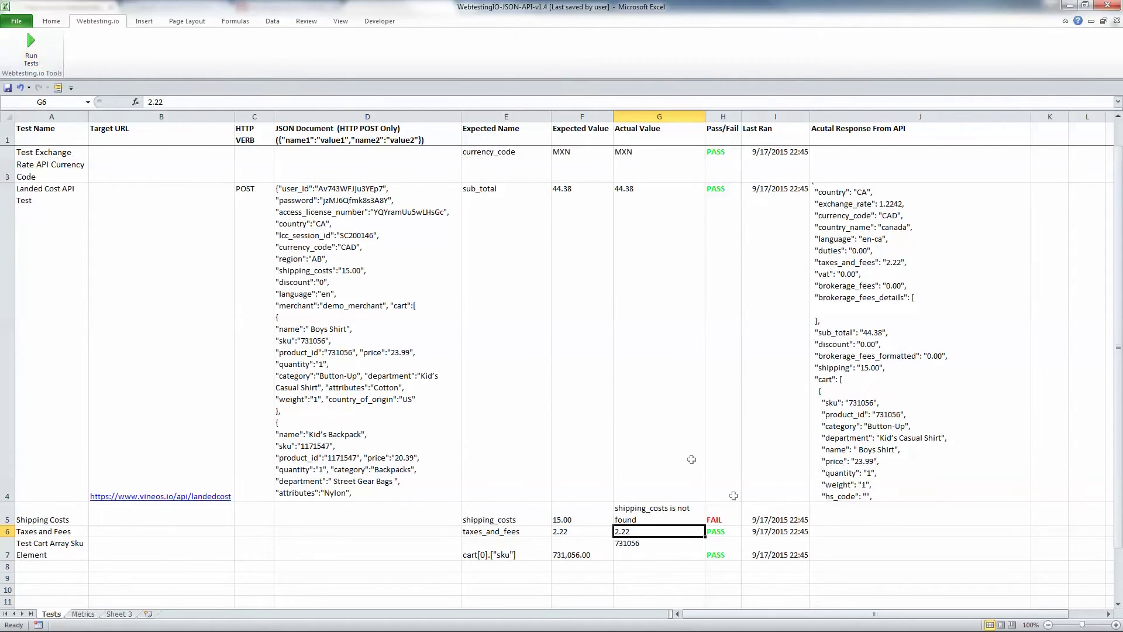
{"action": "double_click", "coordinate": [538, 513]}
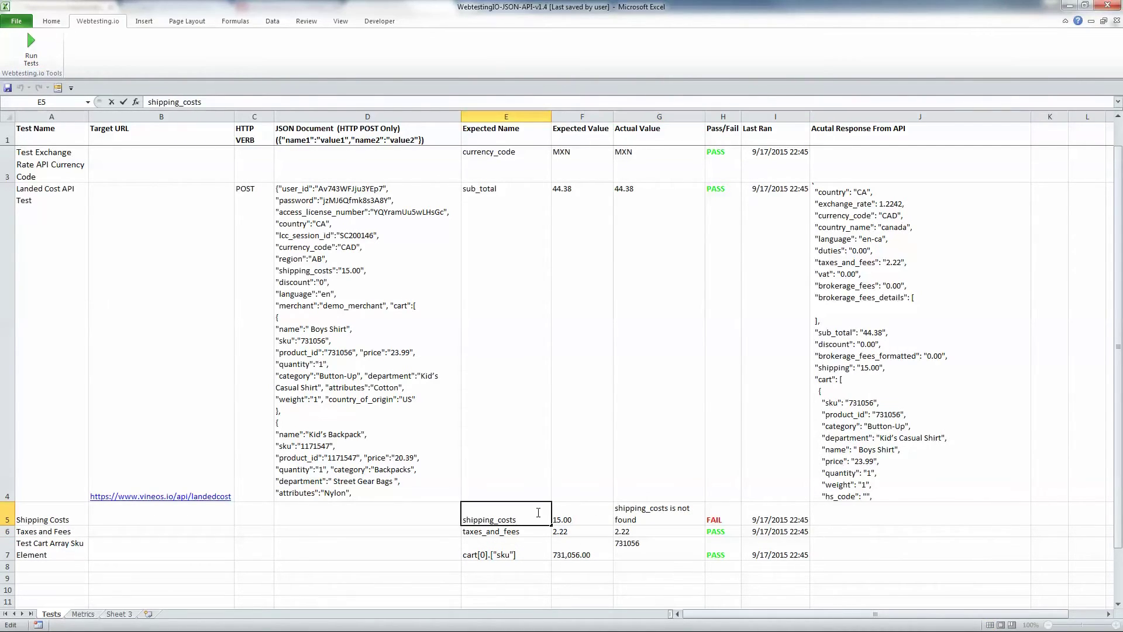
{"action": "key", "text": "BackSpace"}
{"action": "key", "text": "BackSpace"}
{"action": "key", "text": "BackSpace"}
{"action": "key", "text": "BackSpace"}
{"action": "key", "text": "BackSpace"}
{"action": "key", "text": "BackSpace"}
{"action": "left_click", "coordinate": [530, 464]}
{"action": "left_click", "coordinate": [514, 515]}
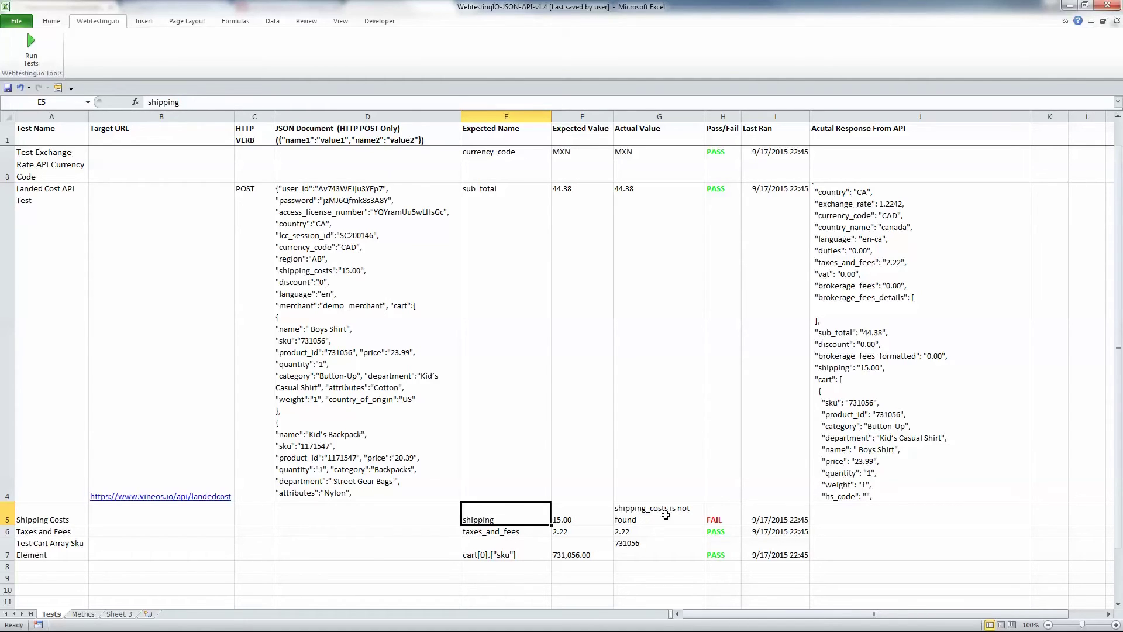
{"action": "left_click", "coordinate": [665, 515]}
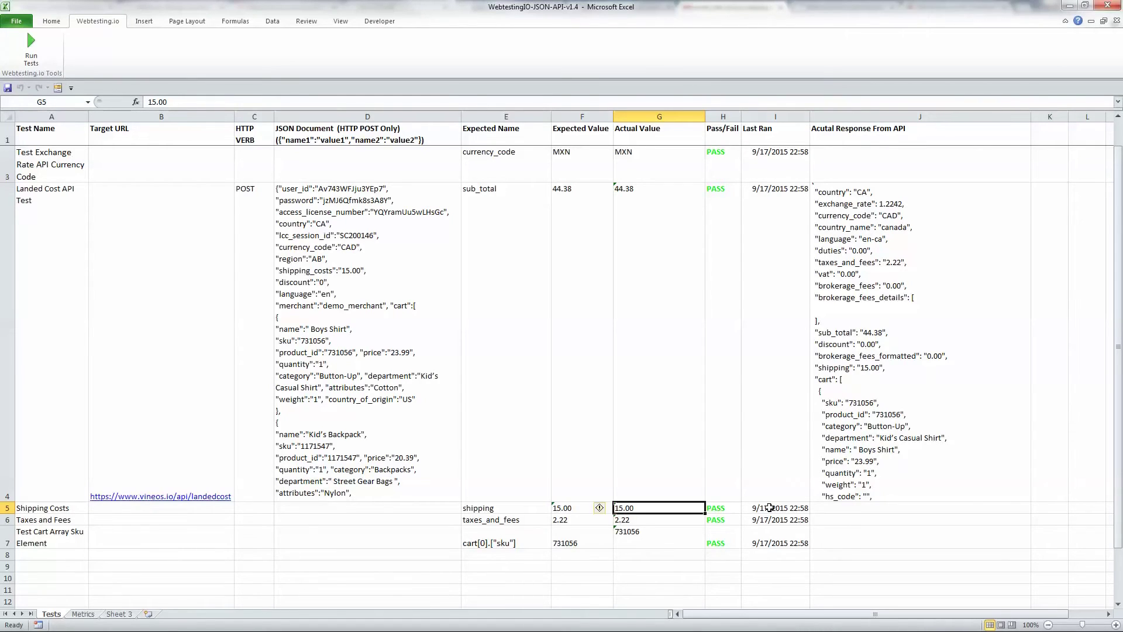
{"action": "left_click", "coordinate": [642, 543]}
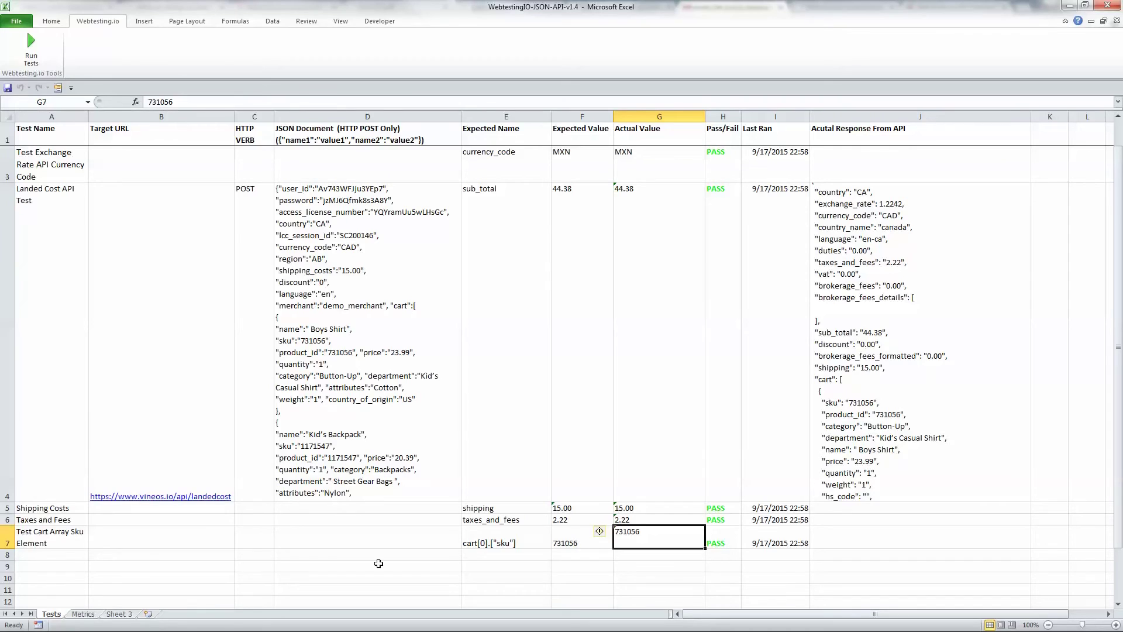
Switch to the Metrics sheet showing the latest 9/17/2015 22:58 run at 6 of 6 passed, 100%
{"action": "left_click", "coordinate": [83, 613]}
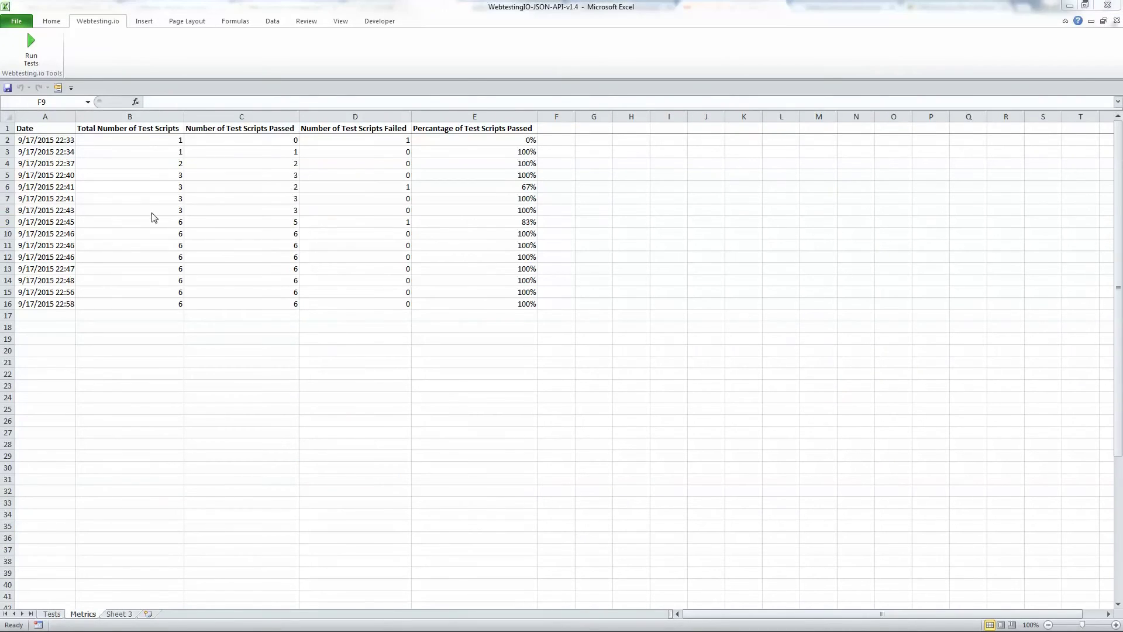